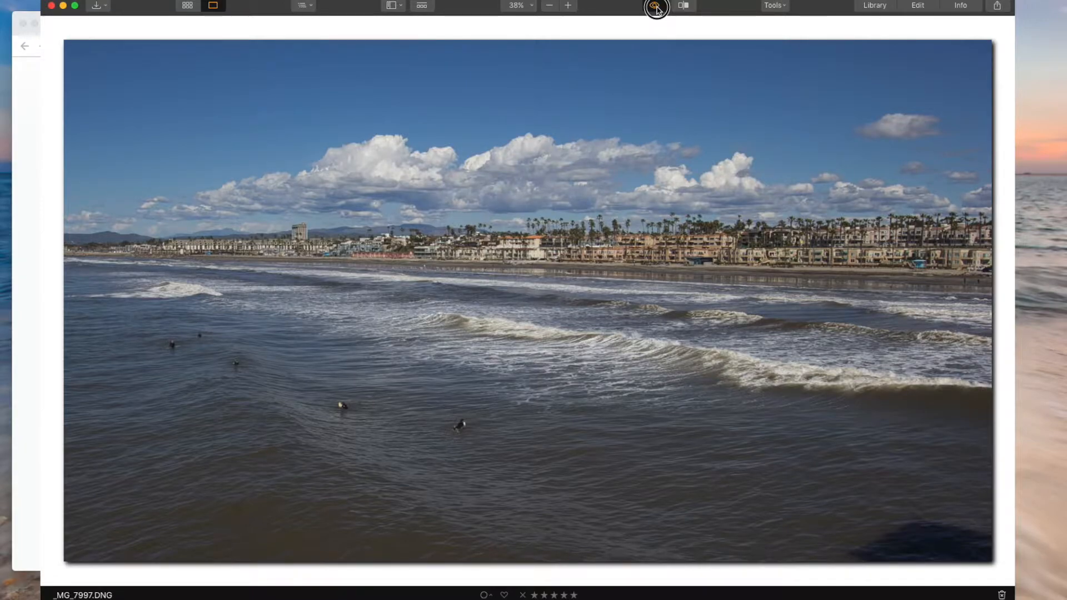
Tighten the photo's 16:9 crop slightly around the coastline and surfers, reposition the image inside the frame, and apply the crop
click(656, 5)
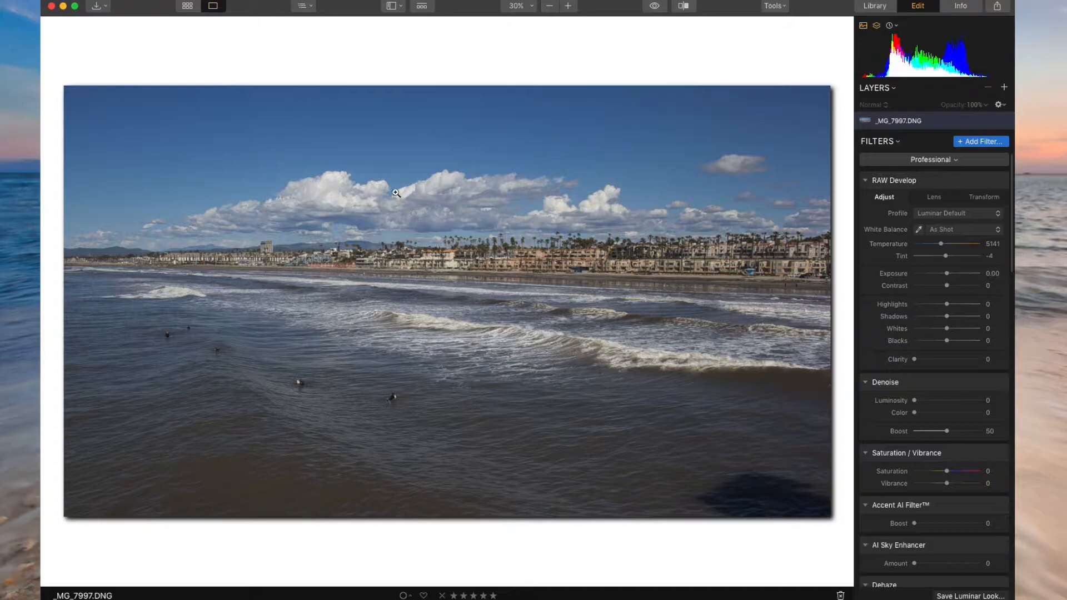
click(773, 5)
click(772, 21)
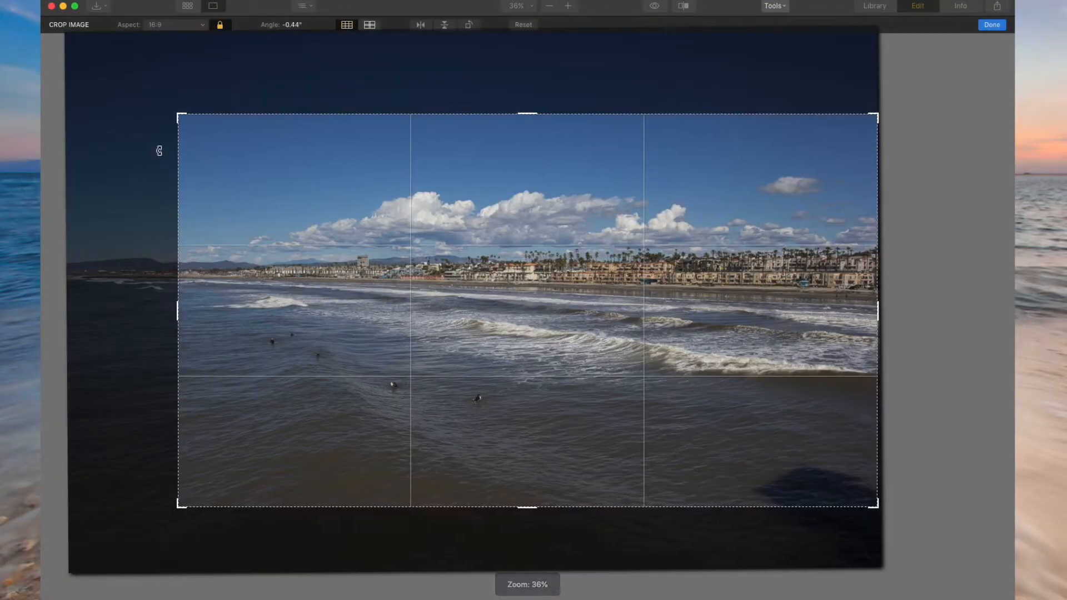
drag(177, 118, 62, 43)
drag(178, 108, 202, 111)
drag(312, 239, 280, 247)
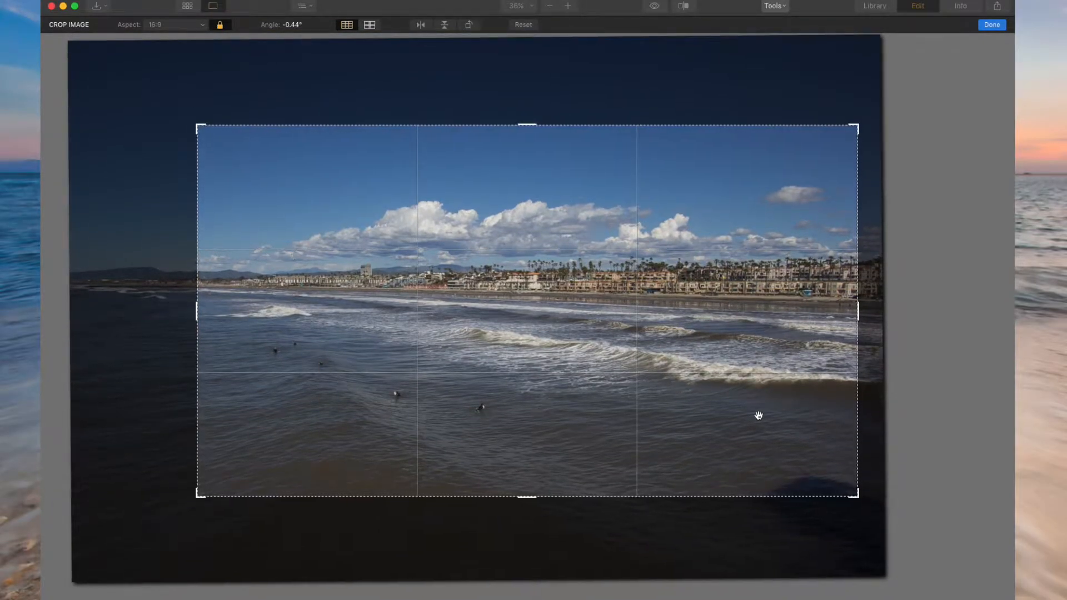
drag(439, 362, 436, 352)
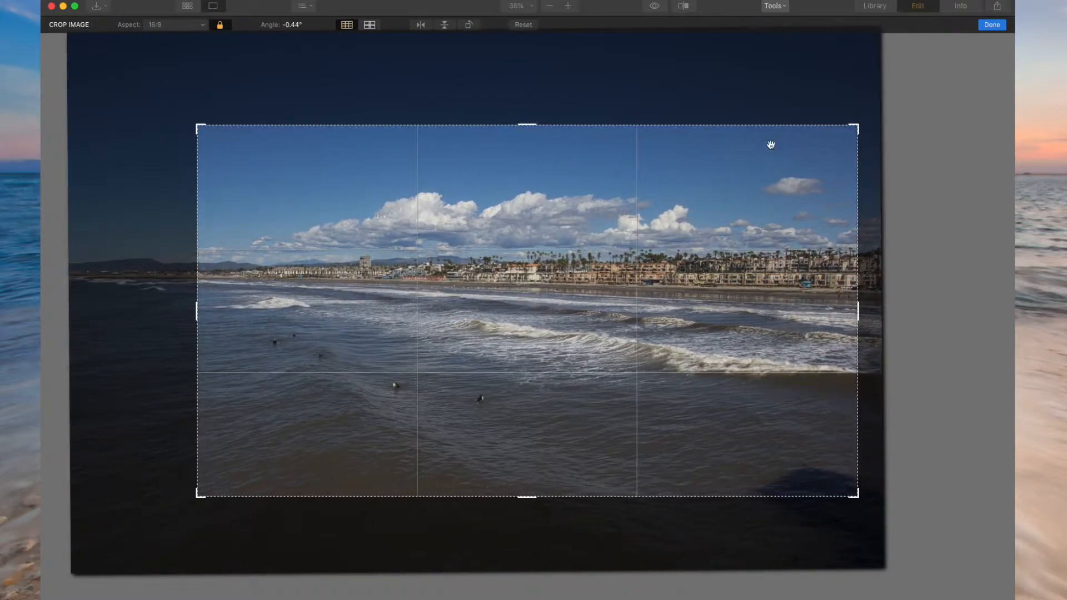
click(992, 24)
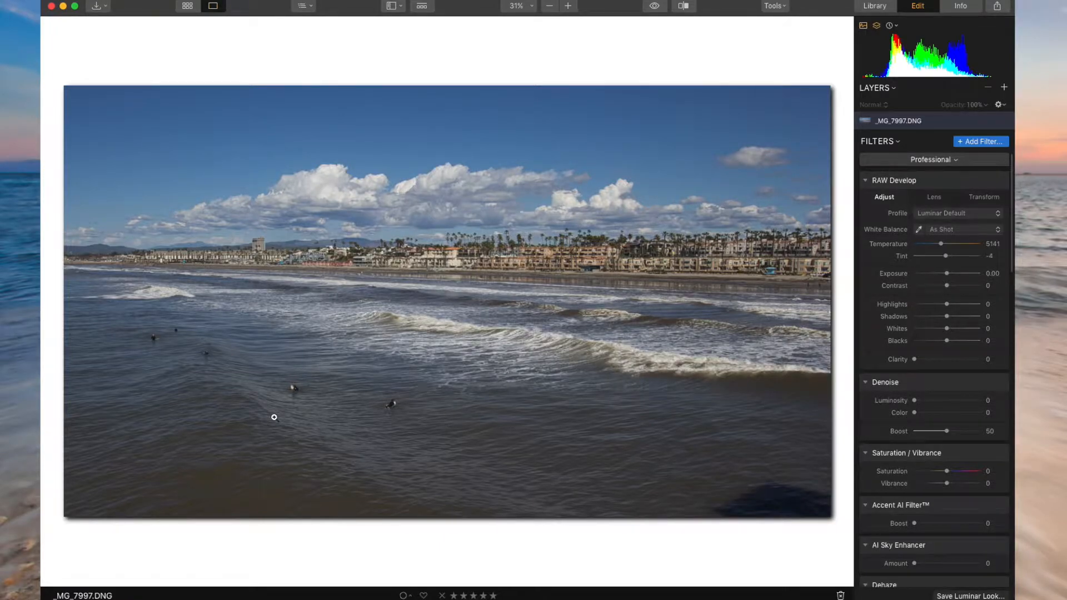
Enable automatic lens distortion, chromatic aberration and defringe corrections for the photo in RAW Develop
click(463, 387)
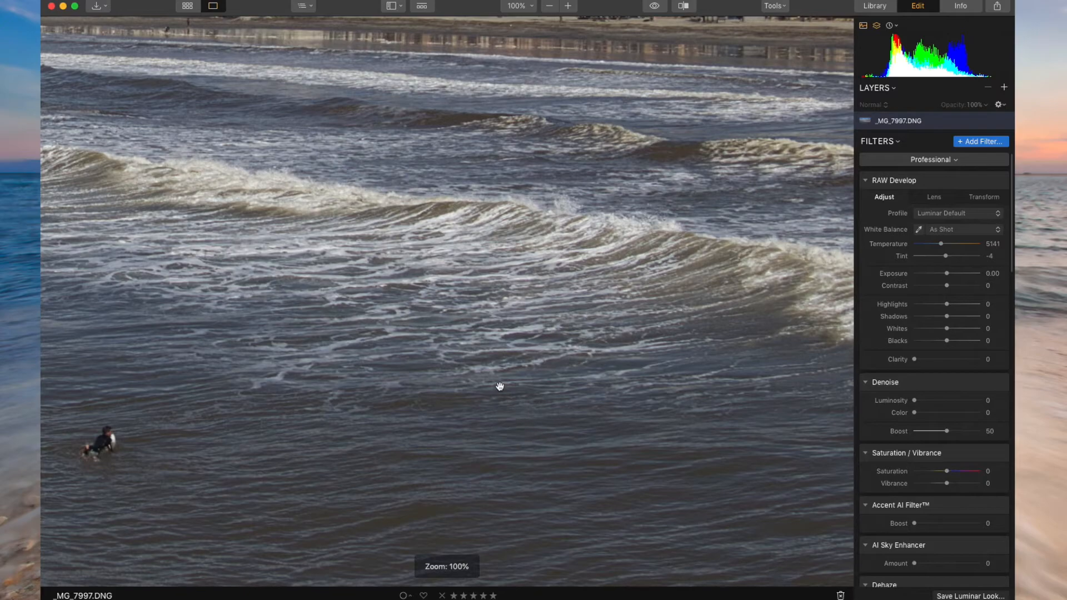
click(499, 386)
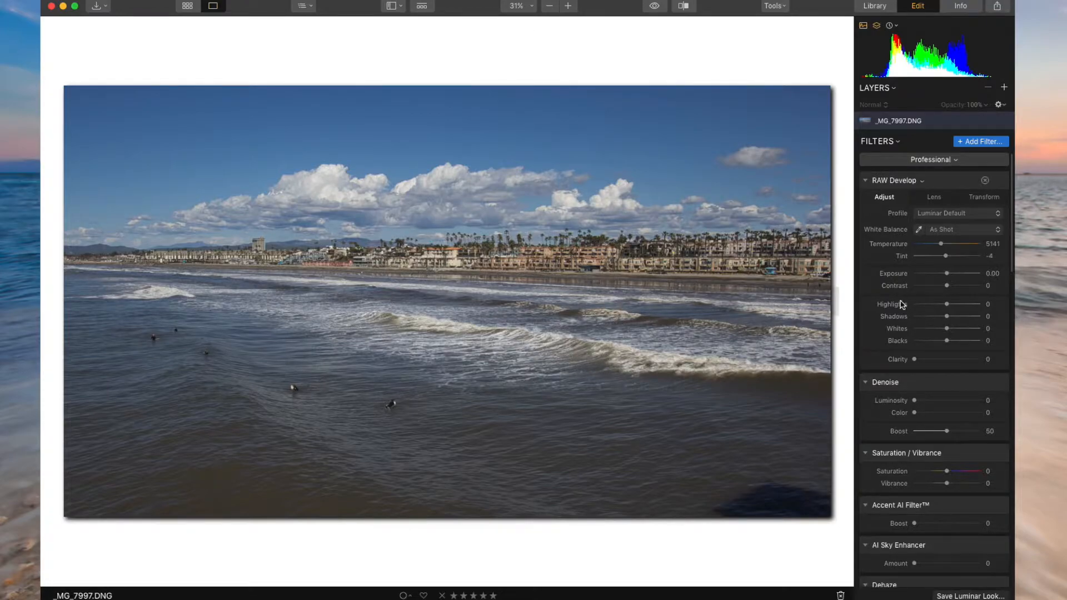
click(934, 198)
click(934, 239)
click(914, 251)
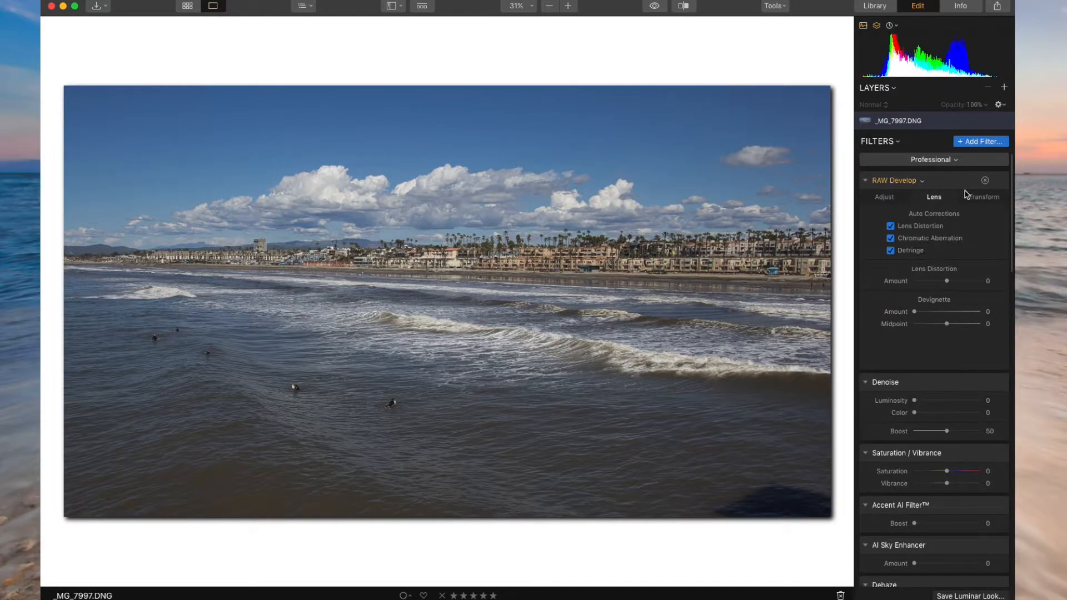
Set the RAW Develop tones to Highlights -30, Shadows 36, Whites 14 and Blacks -14
click(885, 198)
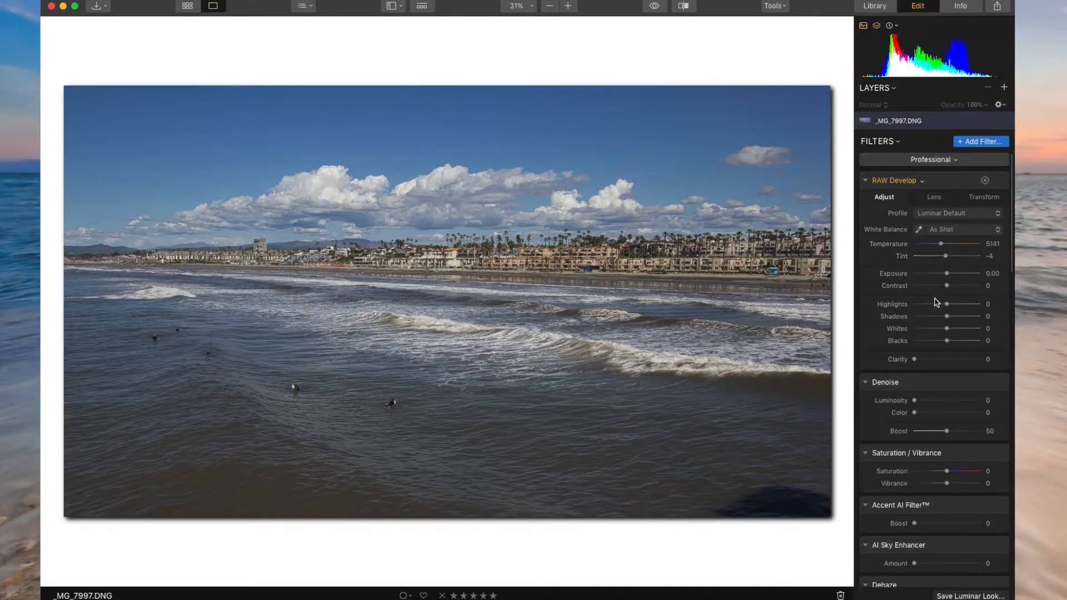
drag(950, 310, 953, 331)
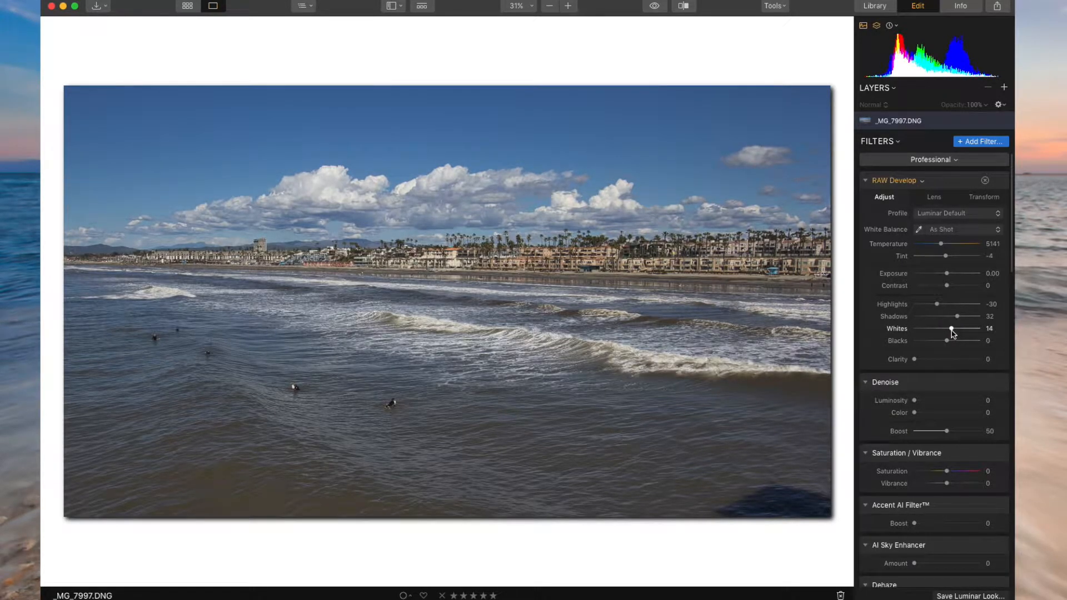
mouse_move(958, 319)
mouse_down()
mouse_move(943, 344)
mouse_move(960, 320)
mouse_up()
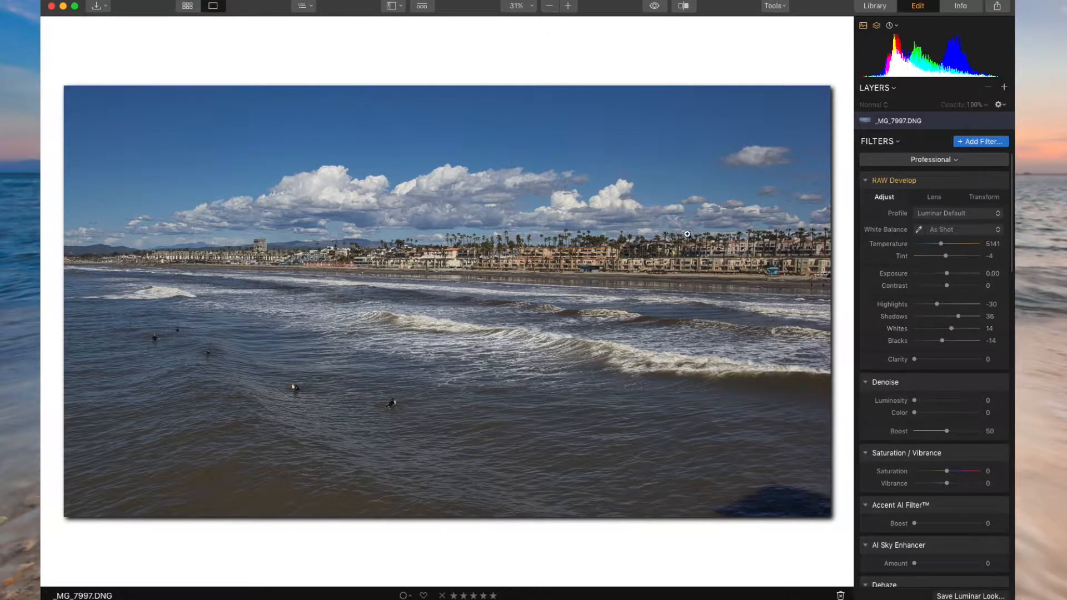
Set the Accent AI Filter Boost to 12 and the AI Sky Enhancer Amount to 32
scroll(945, 449, down, 3)
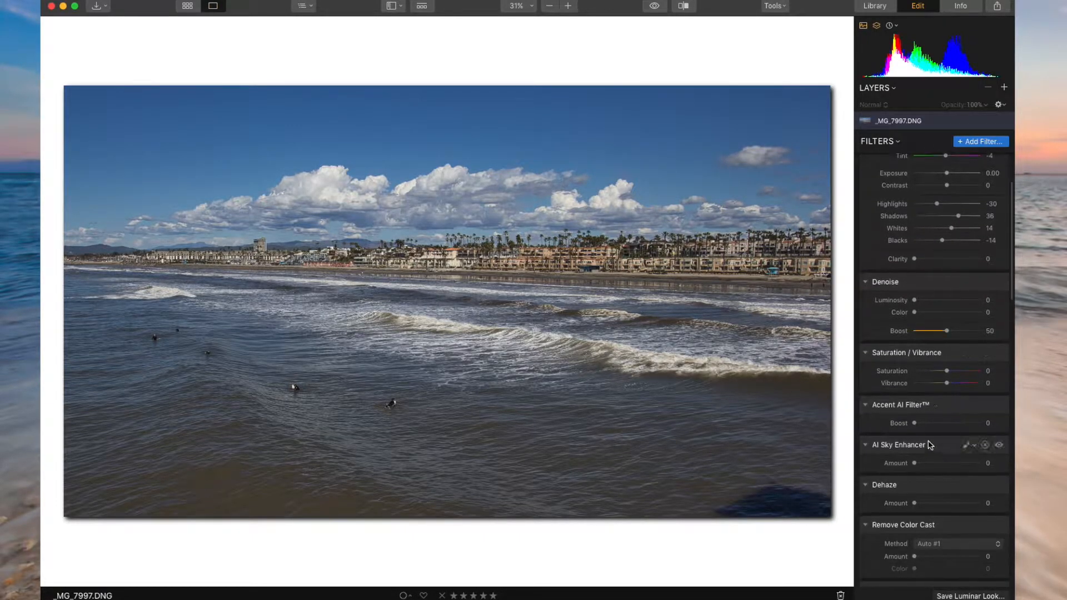
mouse_move(915, 423)
mouse_down()
mouse_move(979, 423)
mouse_move(920, 426)
mouse_up()
drag(915, 463, 921, 464)
scroll(947, 420, down, 4)
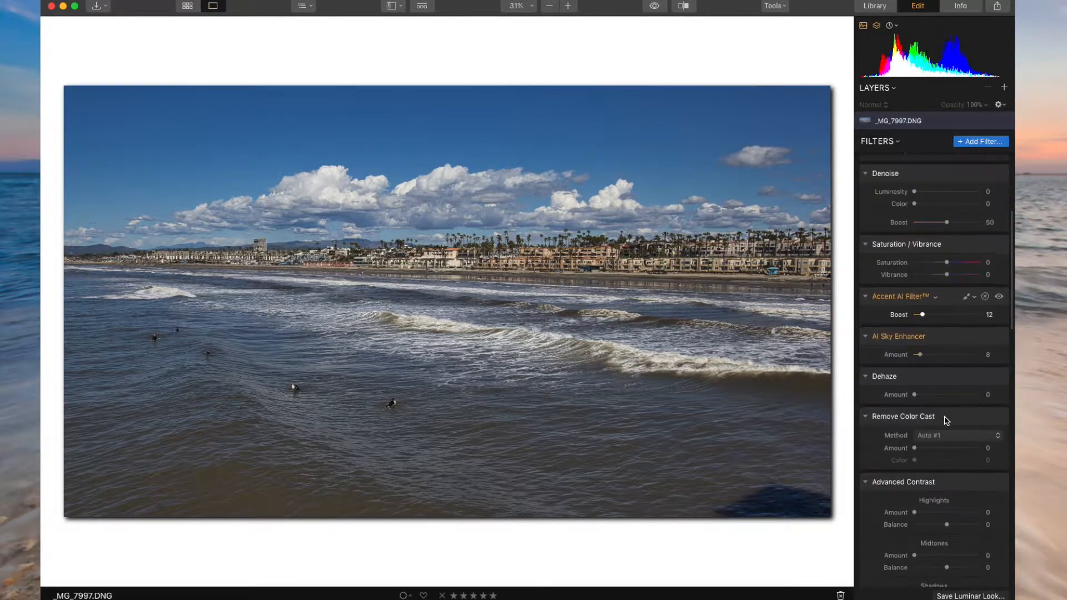
scroll(947, 421, up, 4)
drag(921, 475, 935, 475)
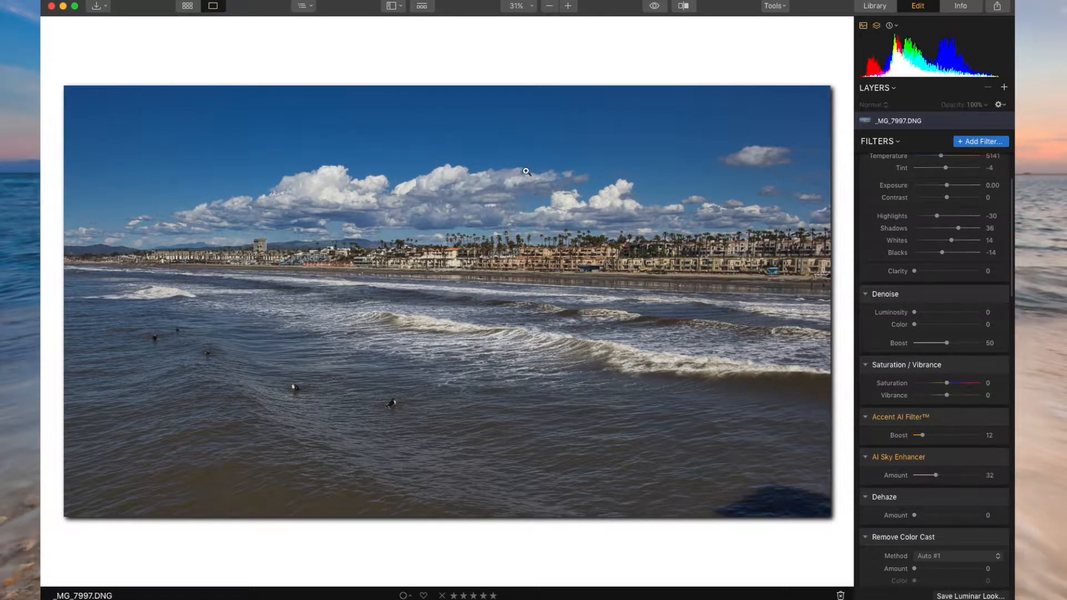
Set the Advanced Contrast highlights to Amount 38 and Balance -47
scroll(939, 330, down, 4)
scroll(936, 357, down, 5)
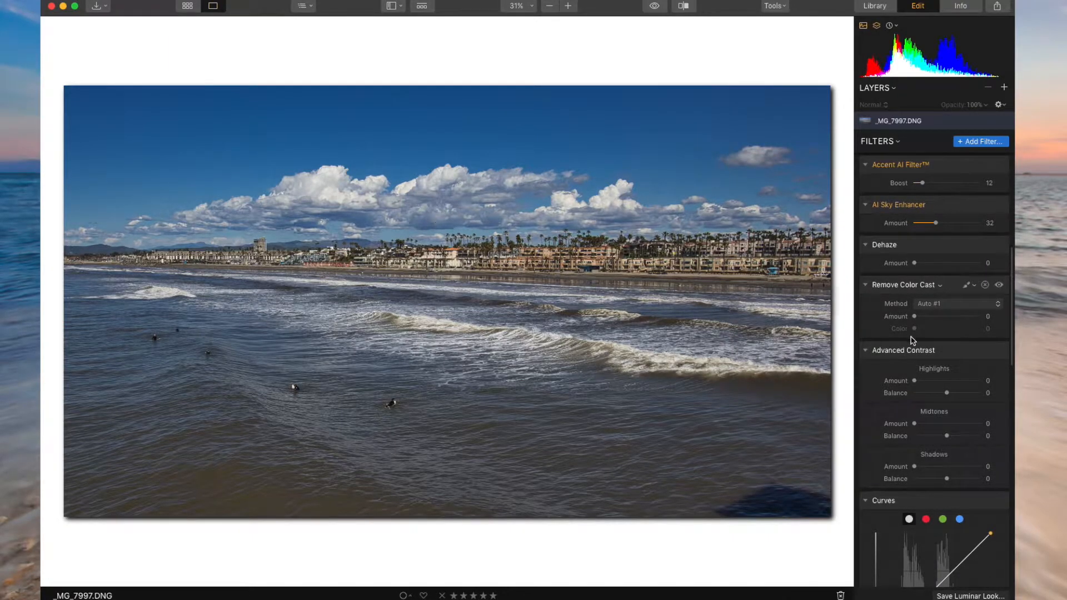
drag(915, 380, 940, 380)
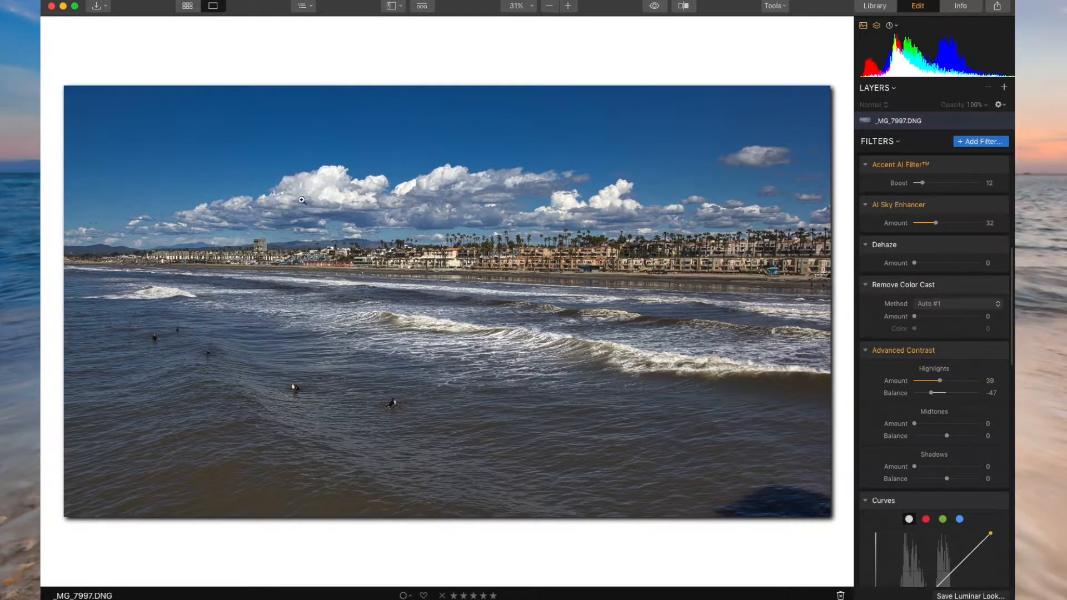
scroll(929, 345, down, 10)
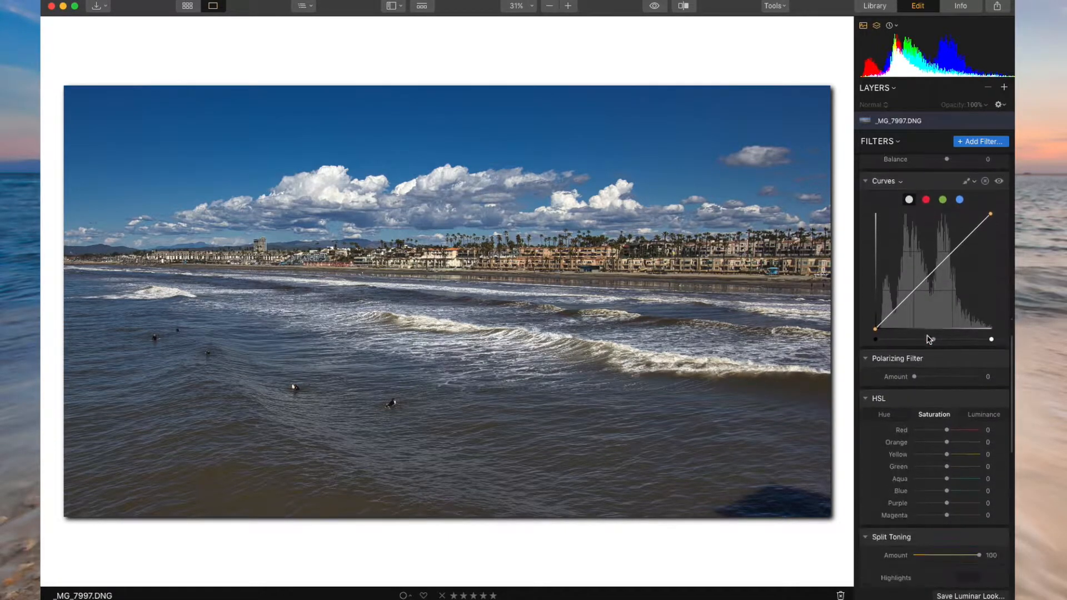
scroll(929, 339, down, 10)
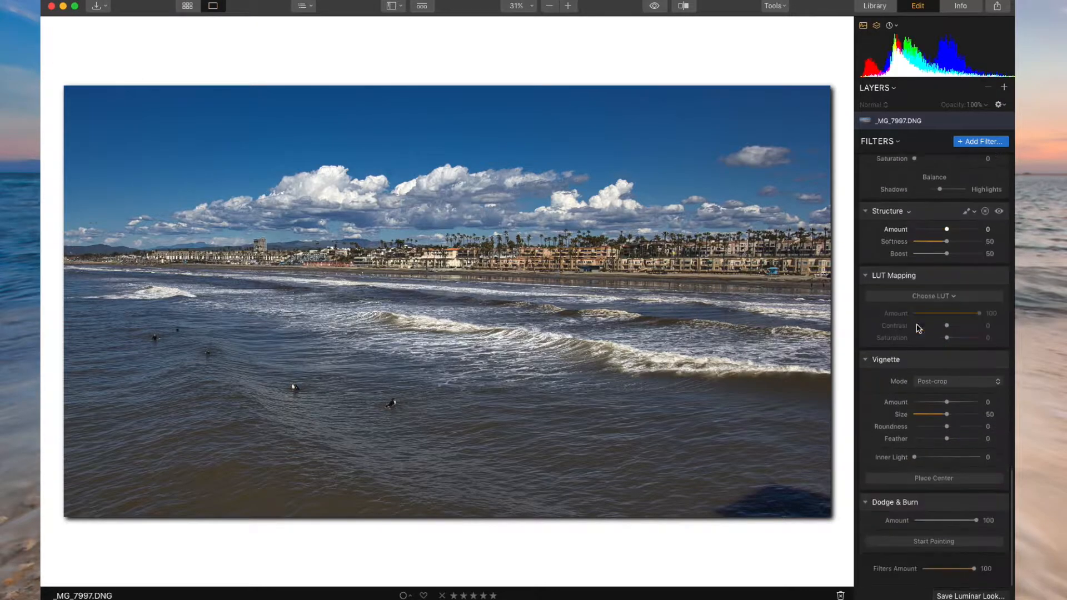
scroll(903, 316, up, 20)
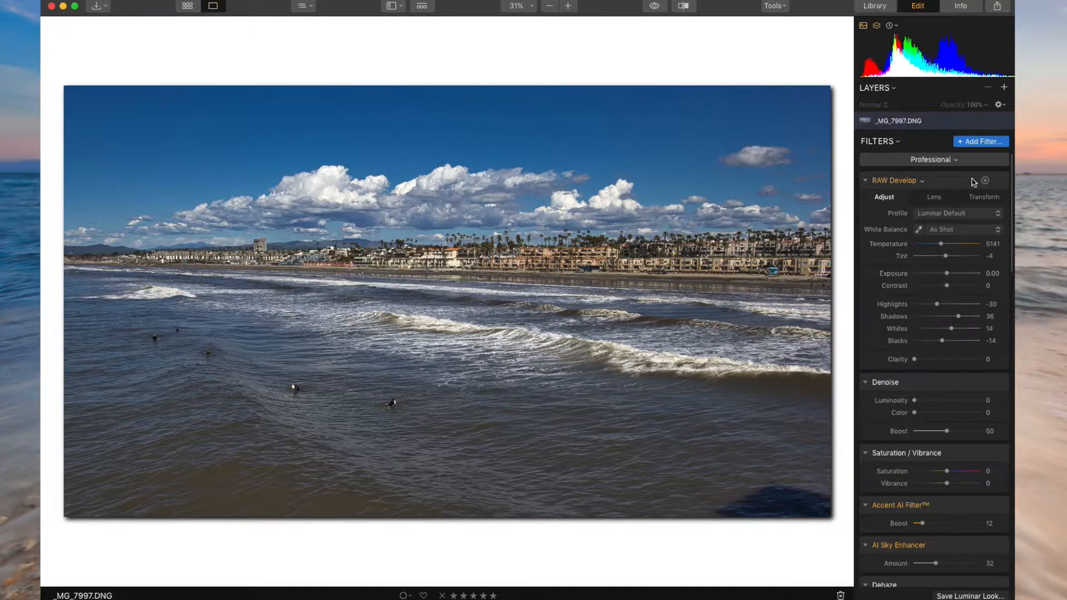
click(1007, 90)
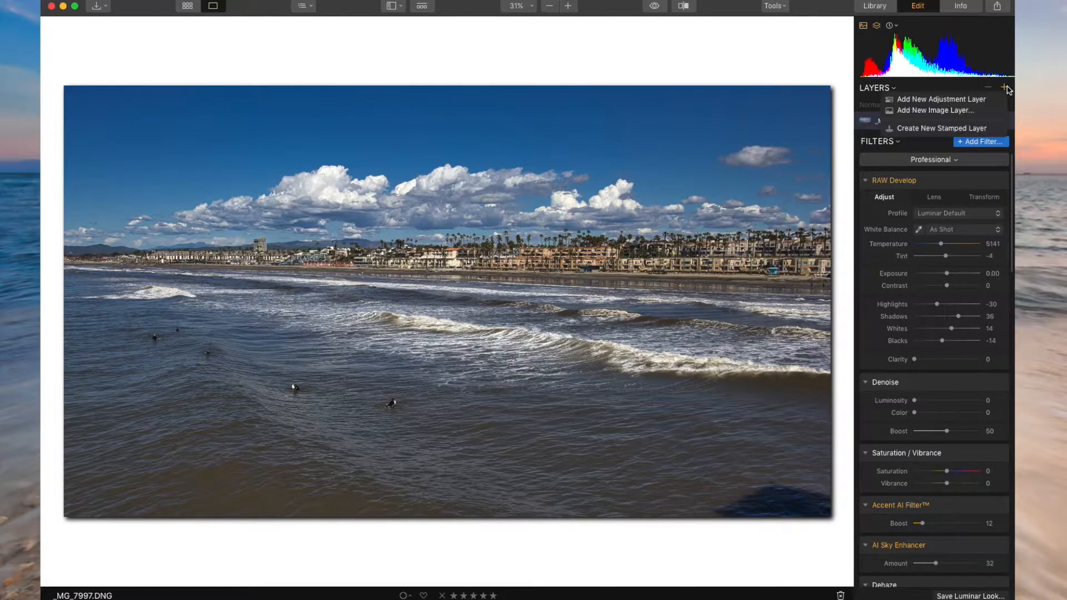
click(1024, 139)
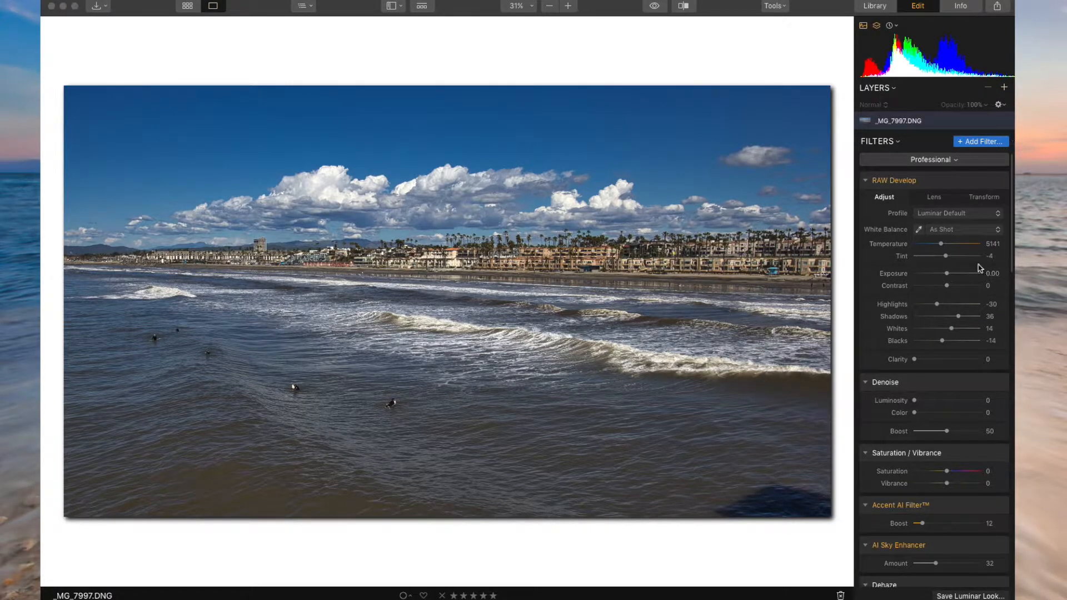
Change the RAW Develop camera profile to Camera Portrait
click(970, 216)
click(958, 216)
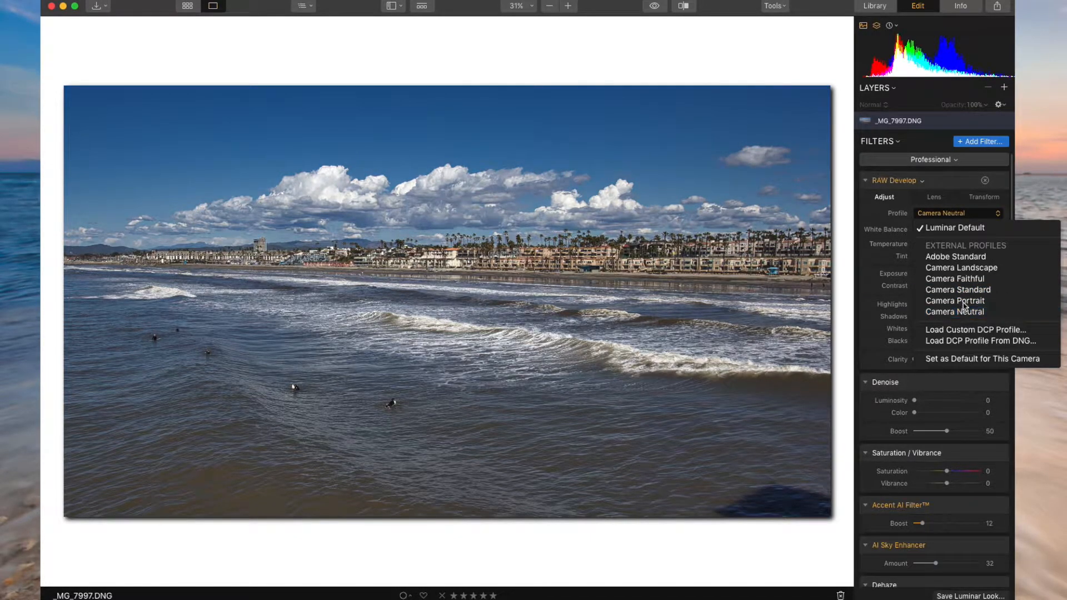
click(964, 305)
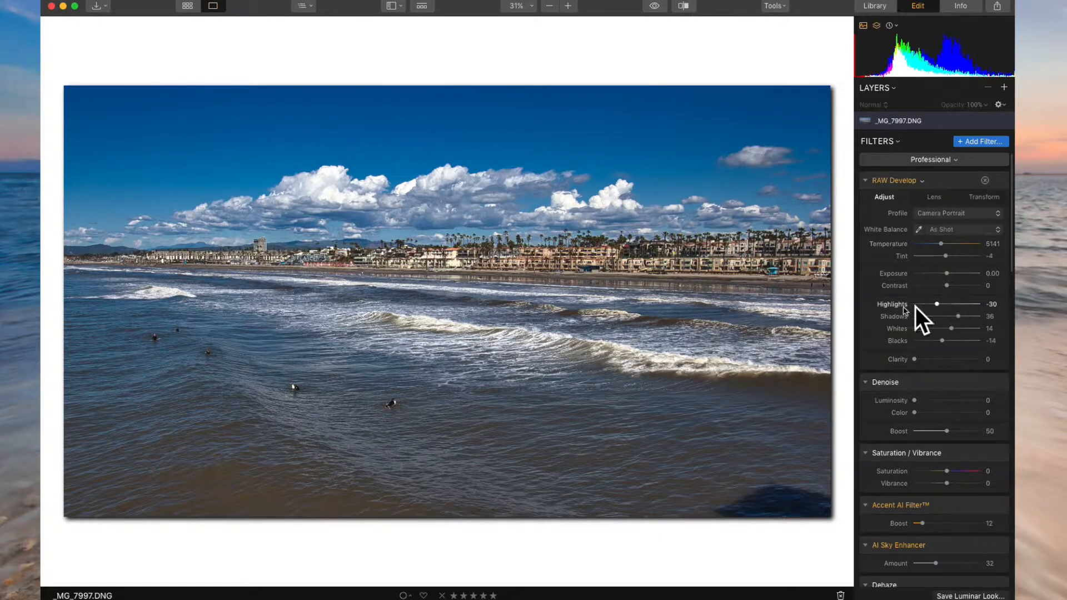
Add a new adjustment layer above the _MG_7997.DNG photo layer
click(1006, 88)
click(1006, 89)
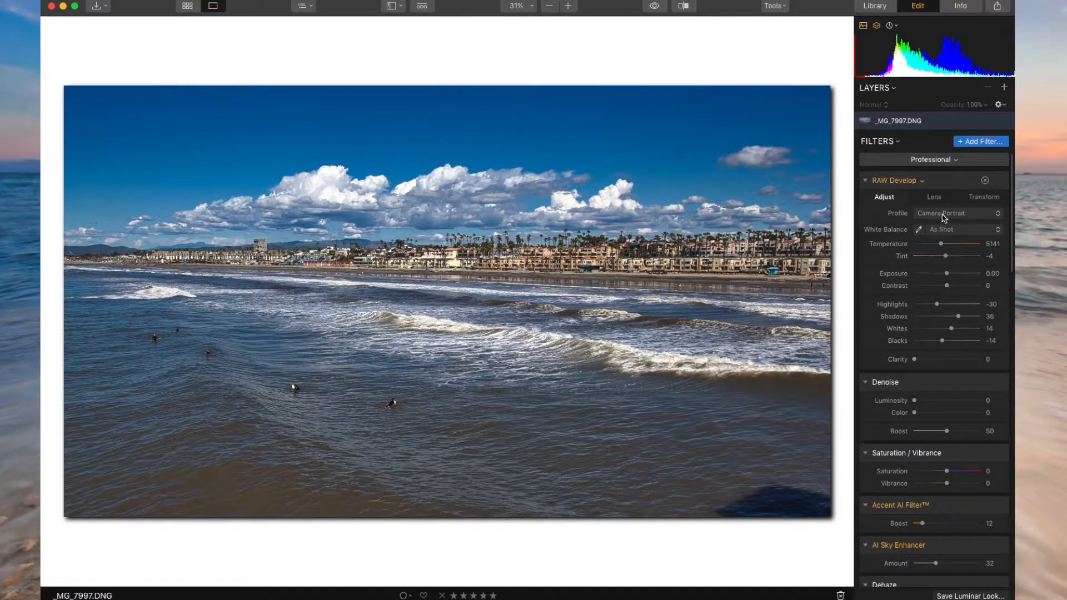
click(1005, 88)
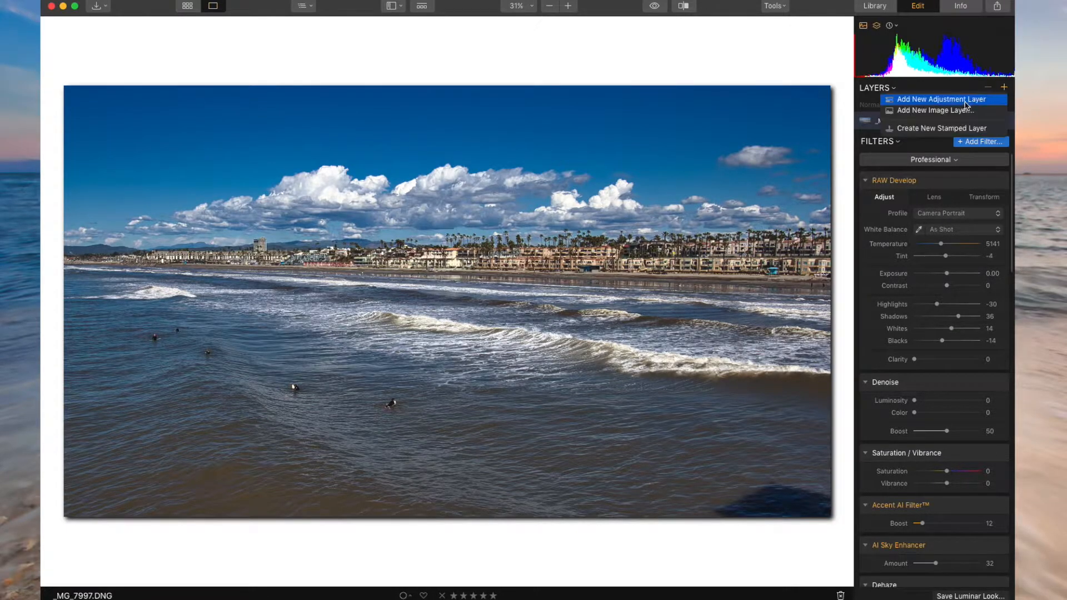
click(939, 98)
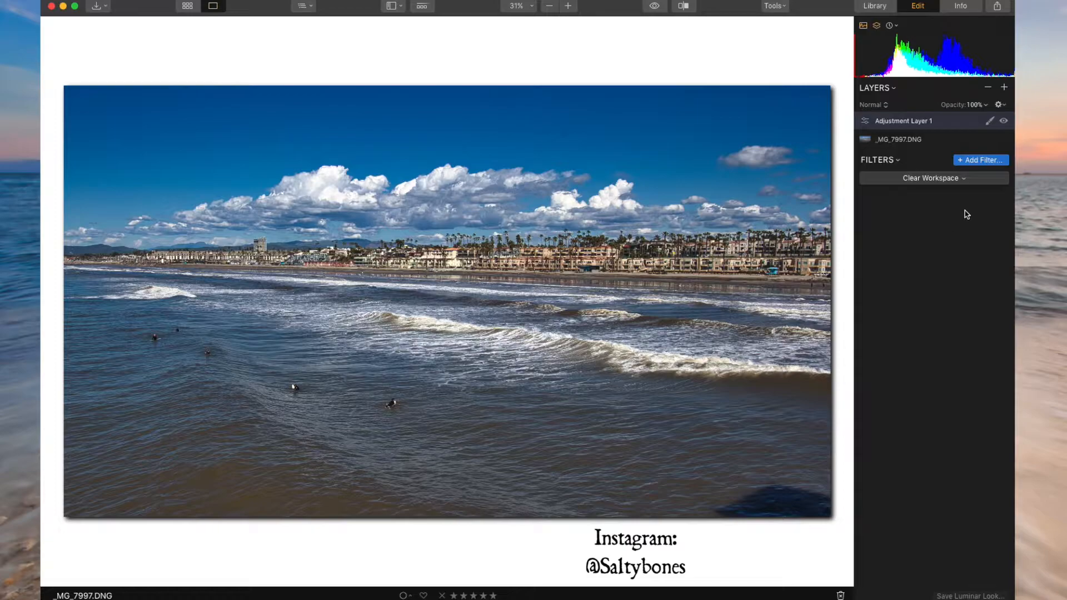
Load the DETAILS workspace on the adjustment layer and set Structure Amount to 21 and Details Enhancer Small to 19
click(952, 178)
click(899, 331)
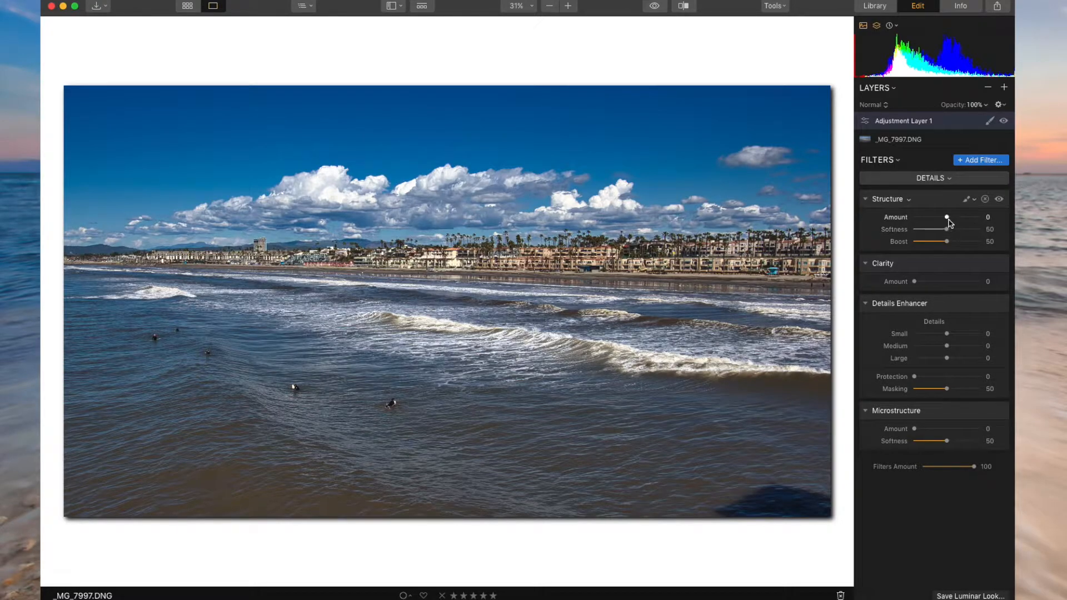
drag(947, 218, 957, 221)
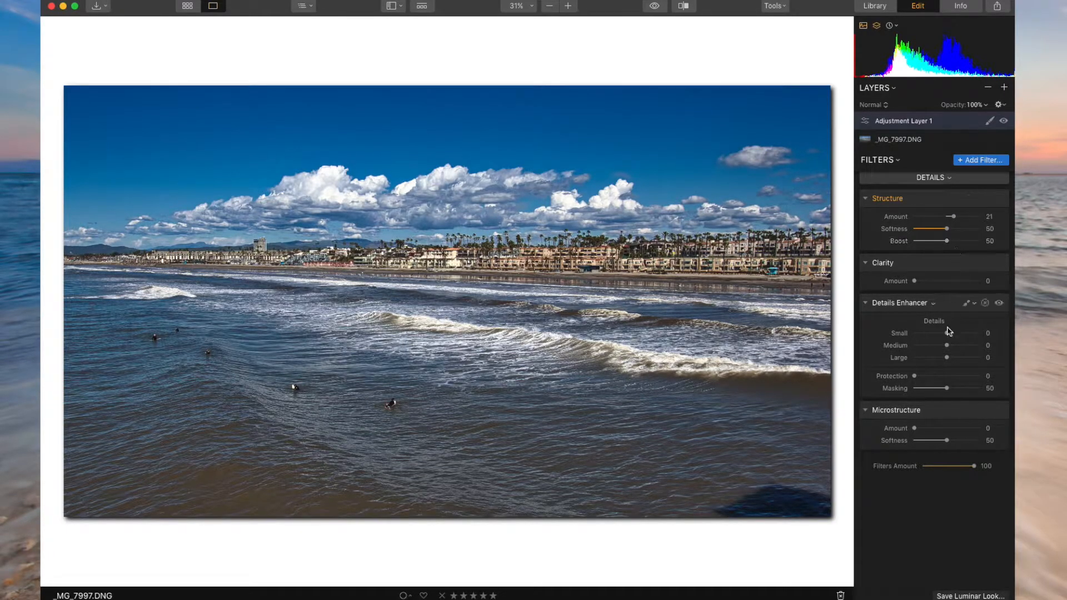
drag(947, 334, 955, 334)
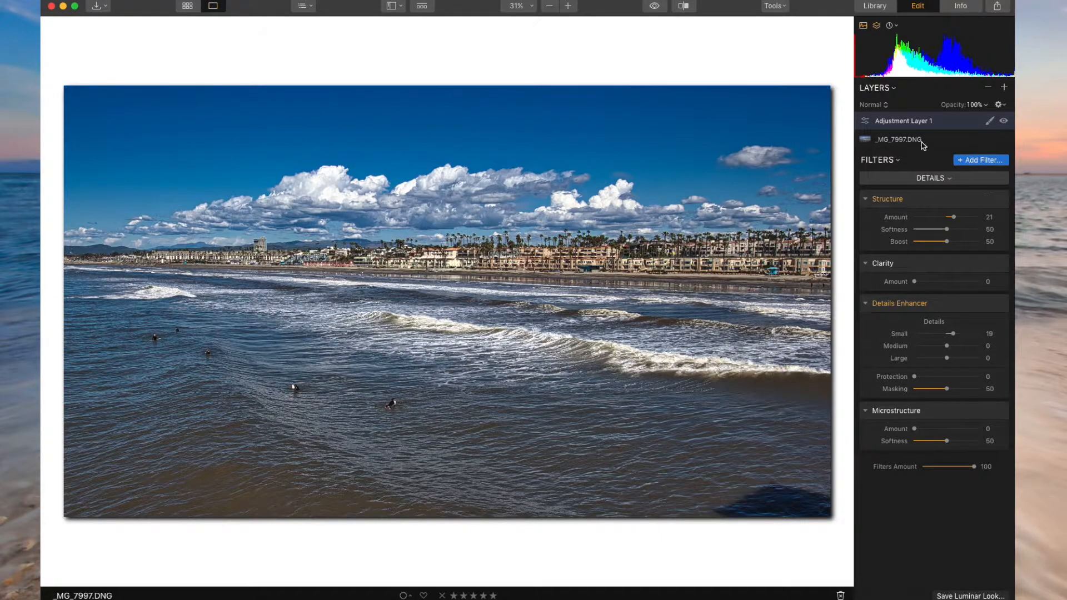
Draw a radial mask on the adjustment layer and stretch it into a wide ellipse centred on the shoreline buildings
click(990, 122)
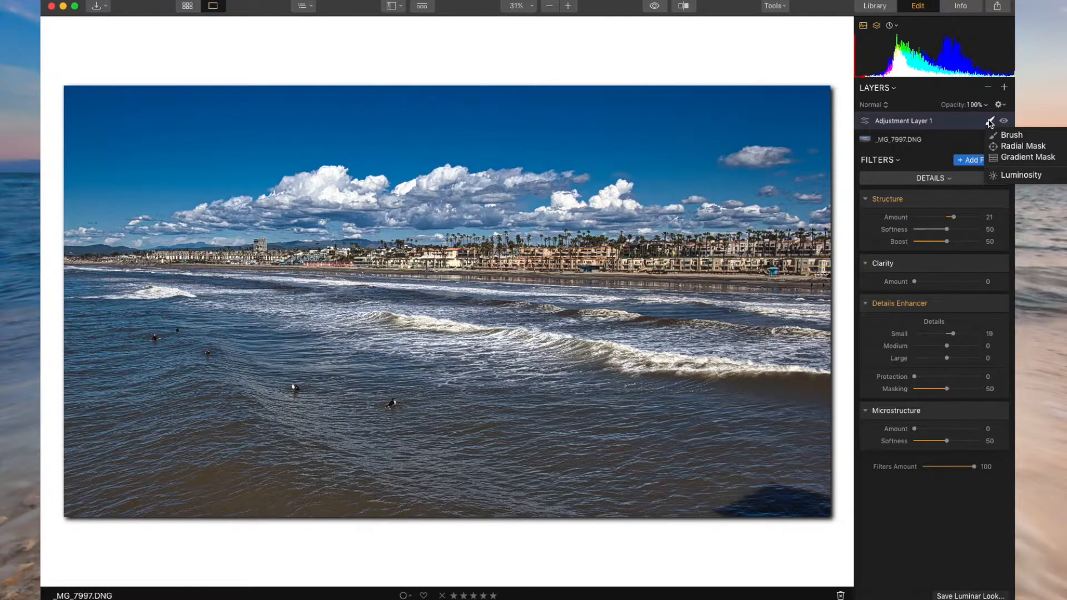
click(1023, 145)
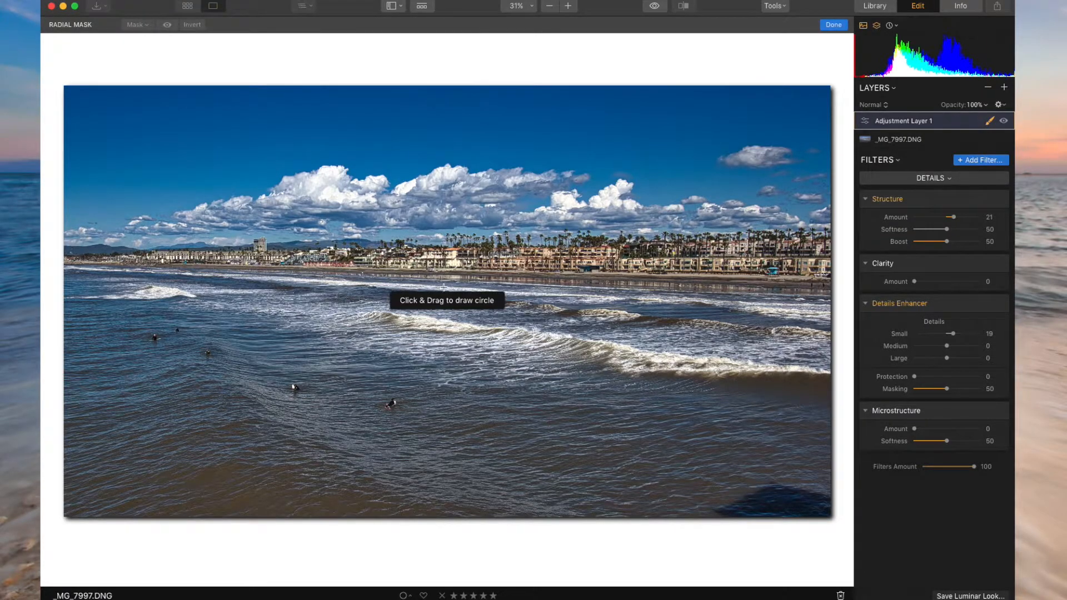
mouse_move(392, 268)
mouse_down()
mouse_move(542, 298)
mouse_move(455, 285)
mouse_up()
drag(390, 119, 356, 217)
drag(542, 267, 737, 265)
drag(390, 213, 391, 180)
drag(394, 270, 414, 244)
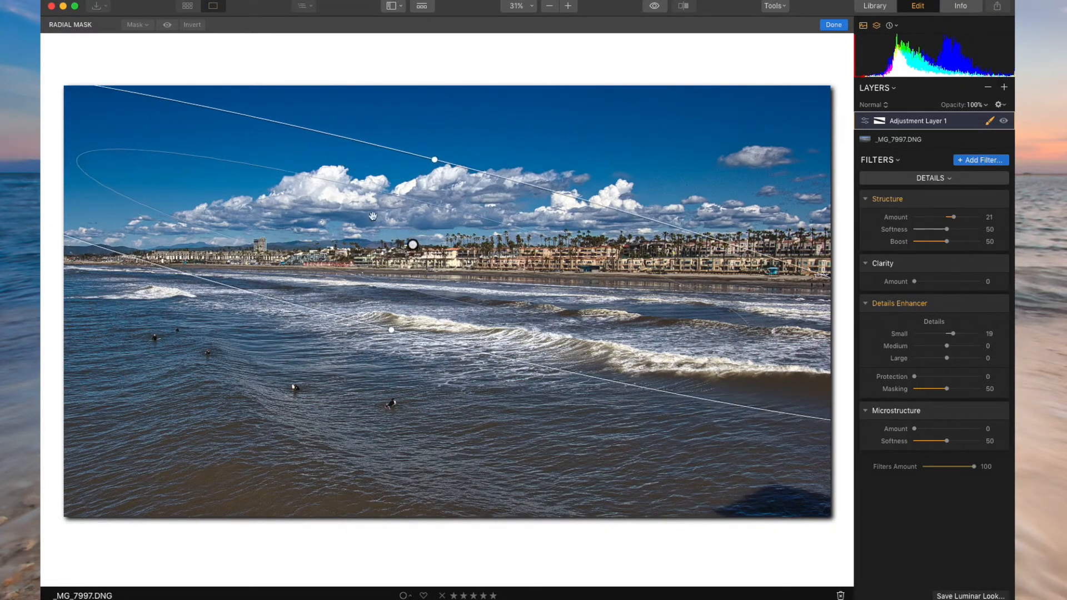
Rotate the radial mask almost level with the horizon, shift it toward the photo's centre and enlarge it over the clouds
drag(387, 146, 358, 149)
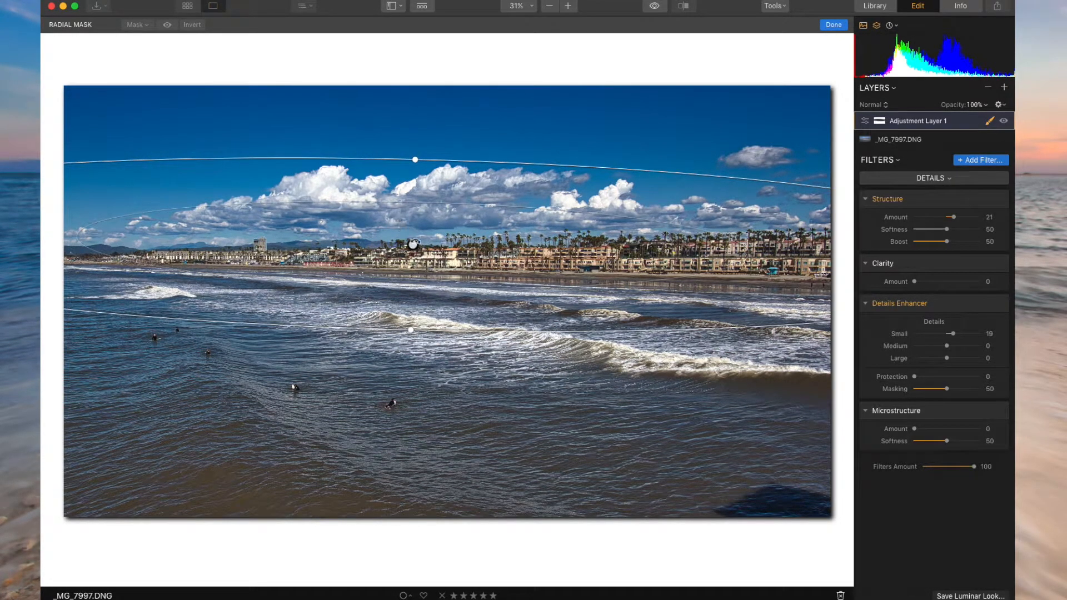
drag(413, 244, 435, 242)
drag(438, 201, 441, 183)
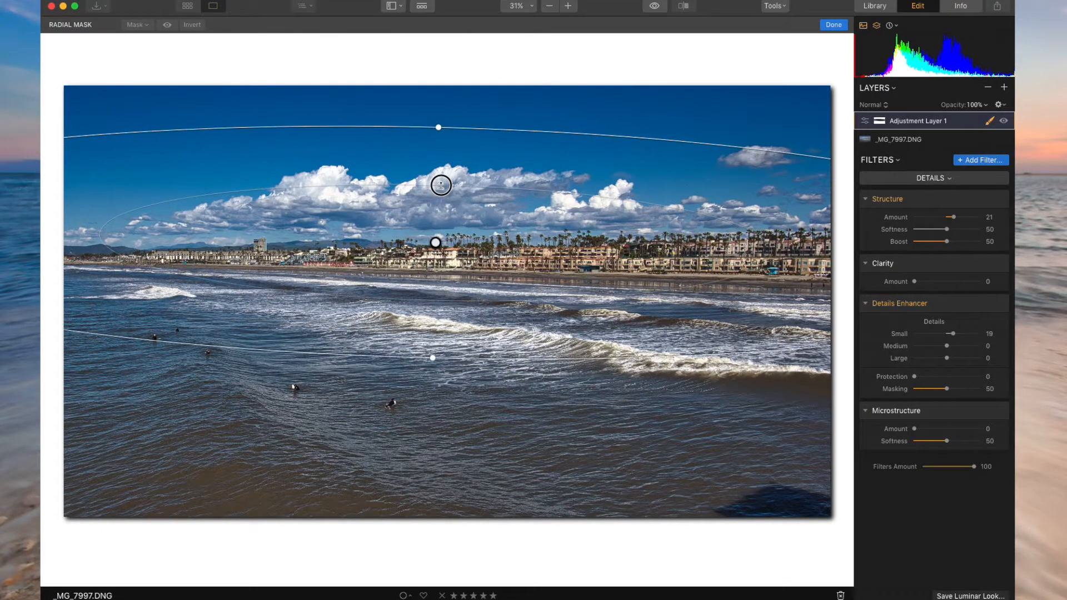
Invert Adjustment Layer 1's radial mask with the mask overlay shown, shift the ellipse toward the photo's centre, and finish the mask
click(167, 25)
click(136, 24)
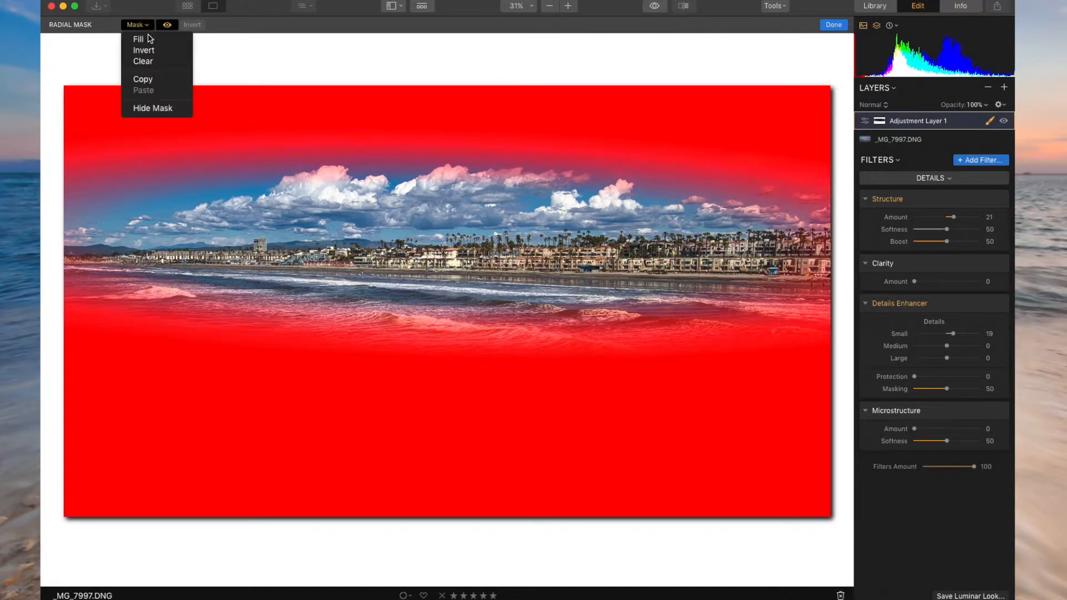
click(142, 50)
drag(436, 243, 500, 241)
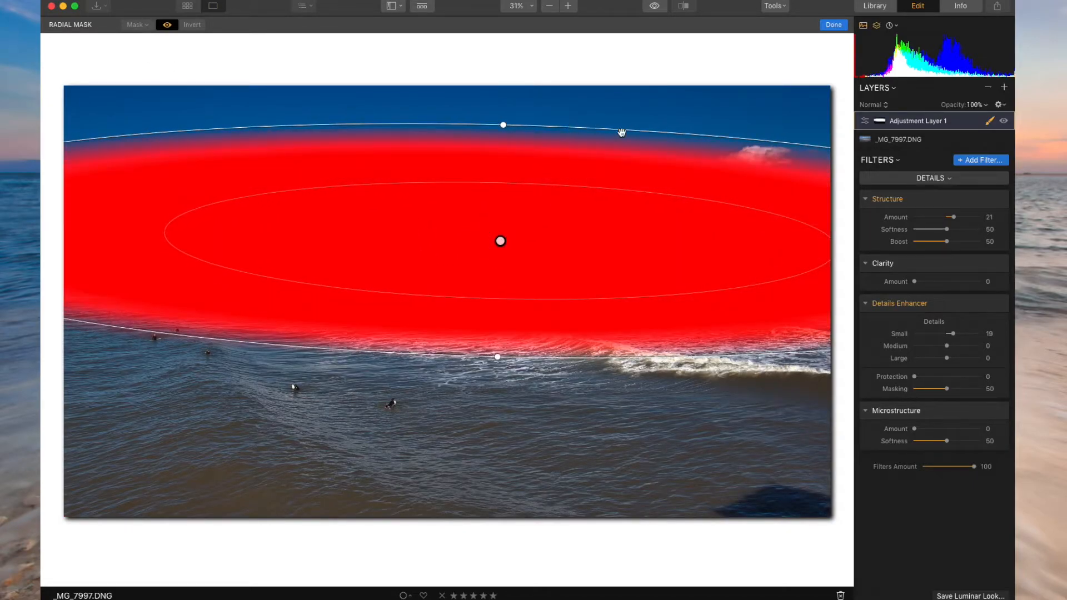
drag(640, 126, 639, 126)
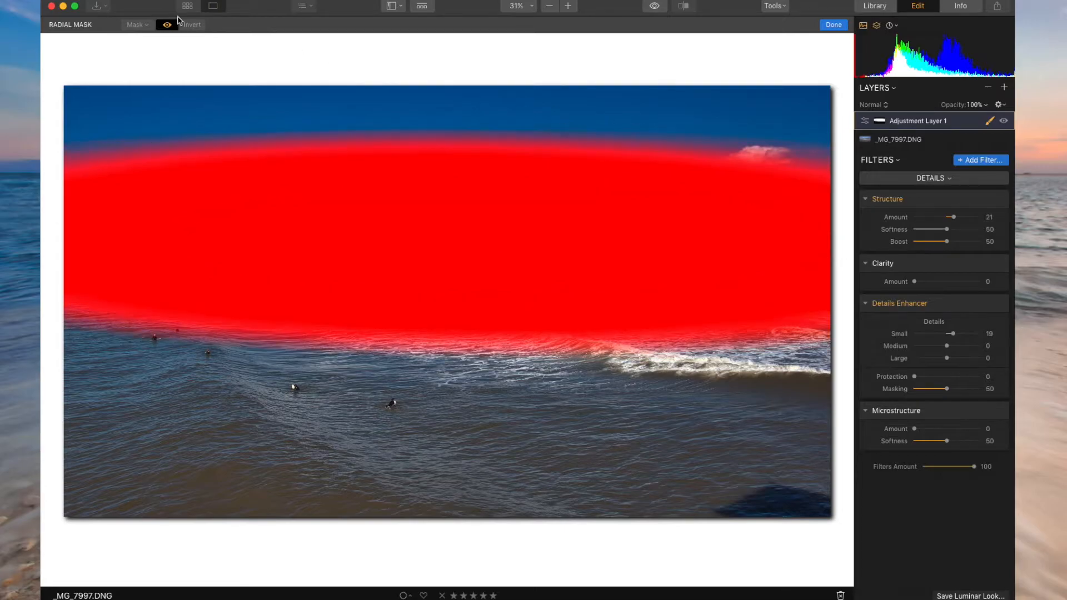
click(168, 25)
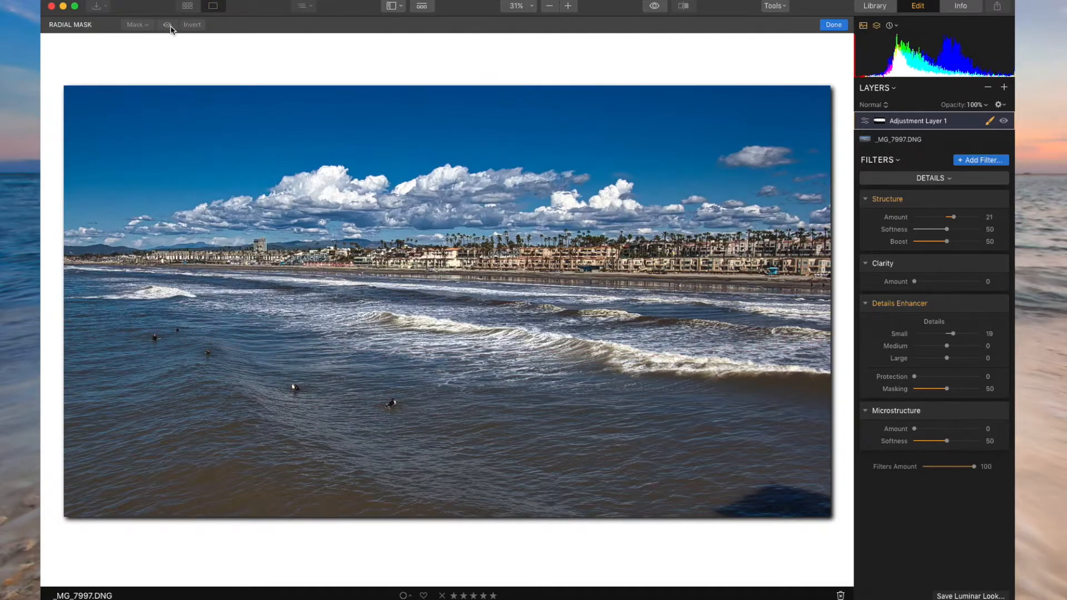
click(1004, 122)
click(832, 26)
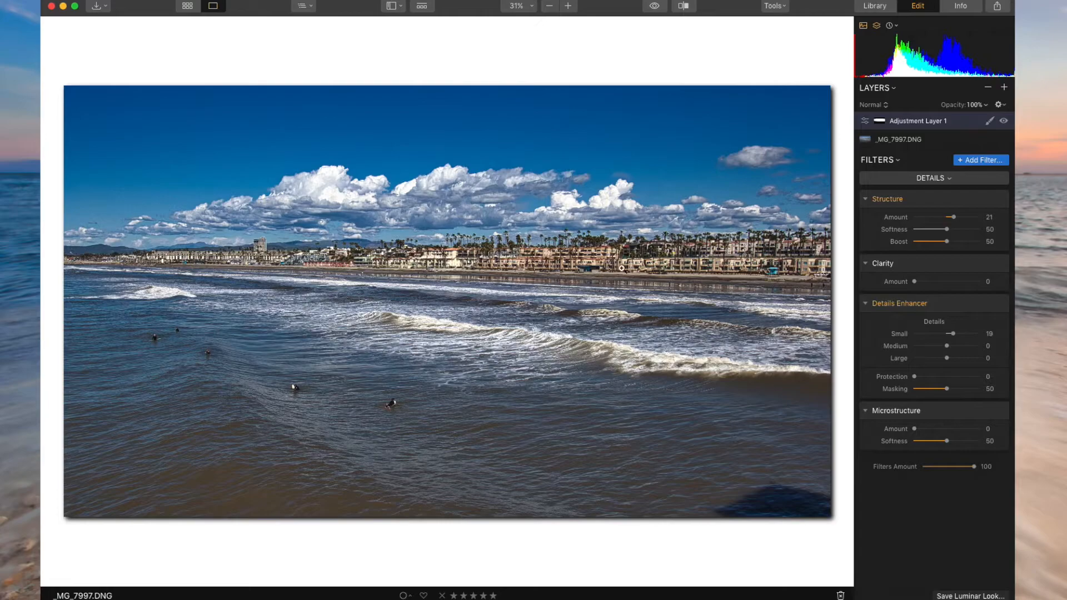
Add a second adjustment layer and give it a radial mask flattened and stretched into a wide ellipse along the shoreline
click(1005, 88)
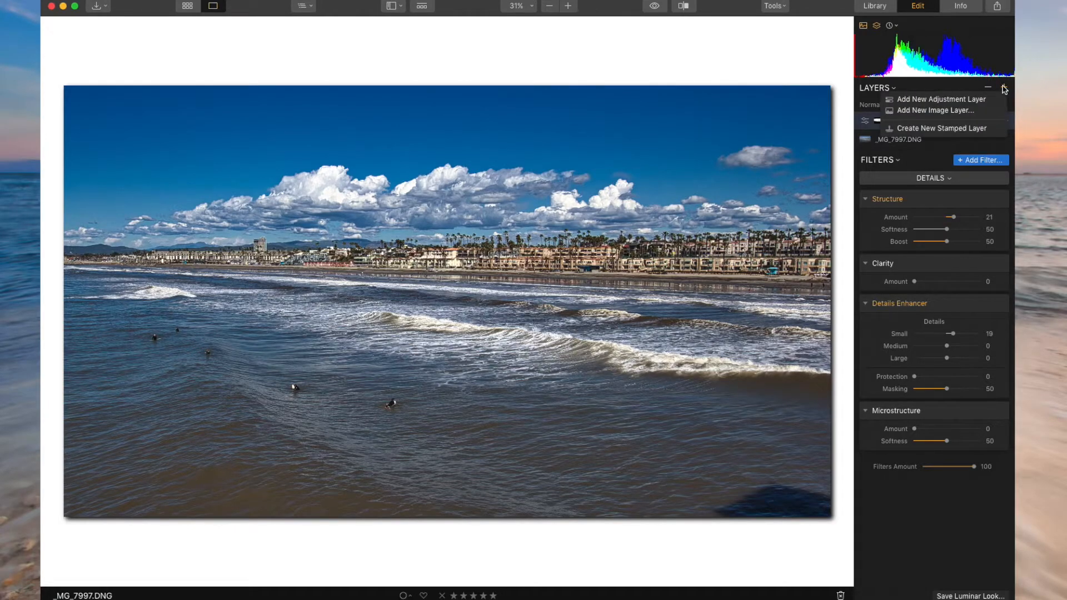
click(943, 101)
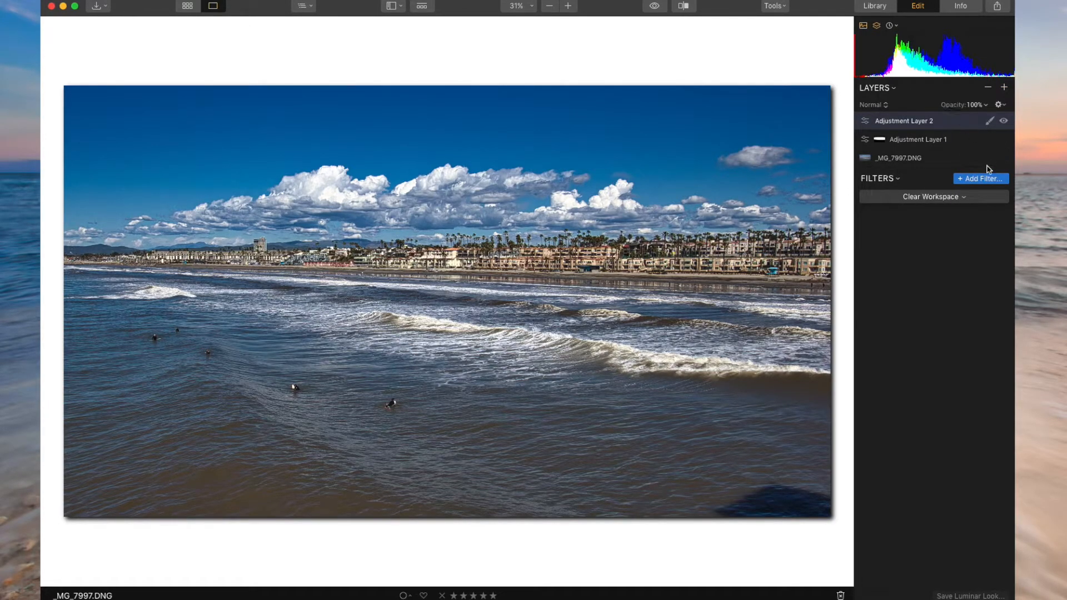
click(990, 122)
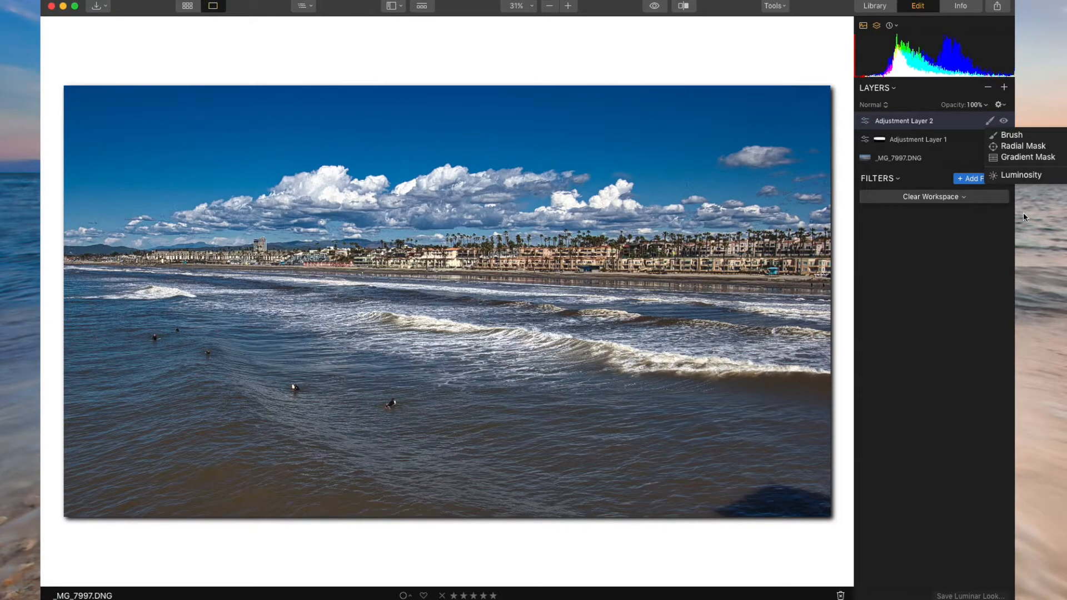
click(1023, 146)
drag(421, 228, 474, 226)
drag(421, 123, 421, 187)
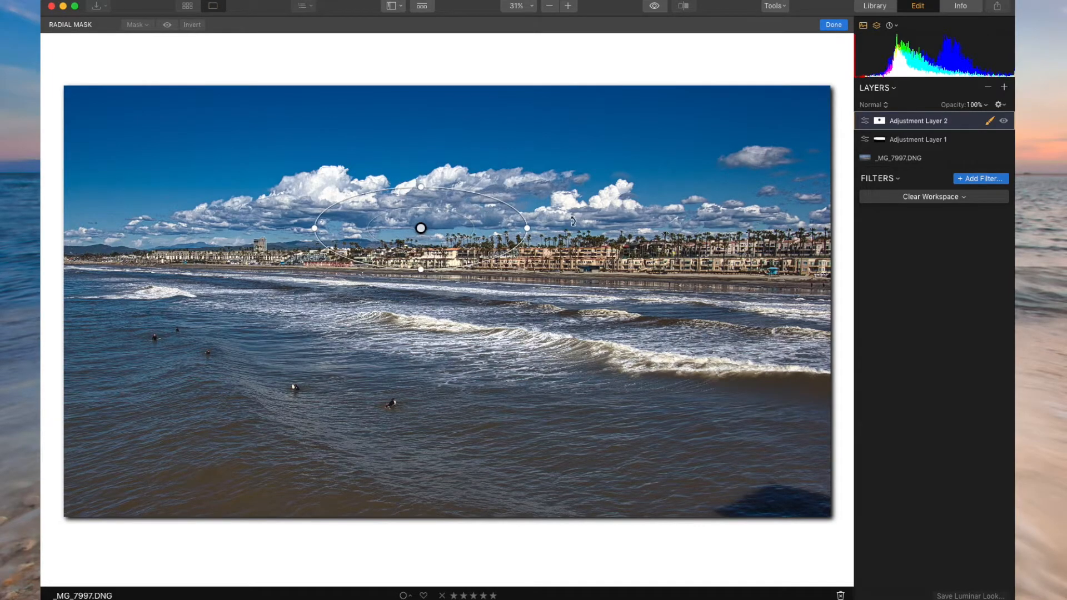
drag(526, 228, 966, 226)
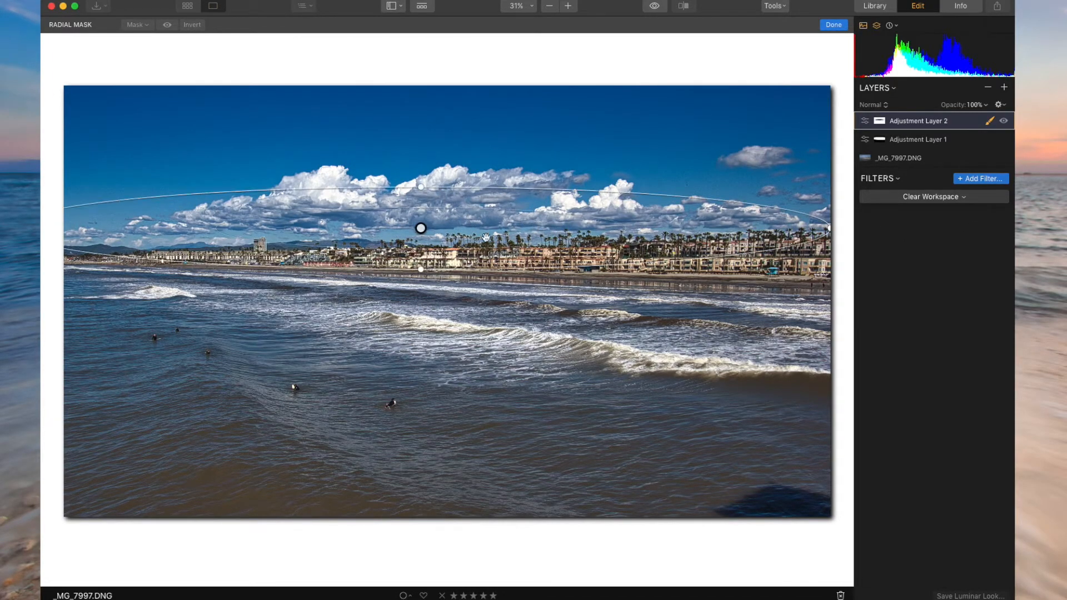
Centre the second layer's radial mask on the shoreline buildings and enlarge it over the lower clouds and surf, checking it with the mask overlay
drag(421, 228, 431, 249)
drag(431, 290, 431, 302)
drag(635, 252, 691, 251)
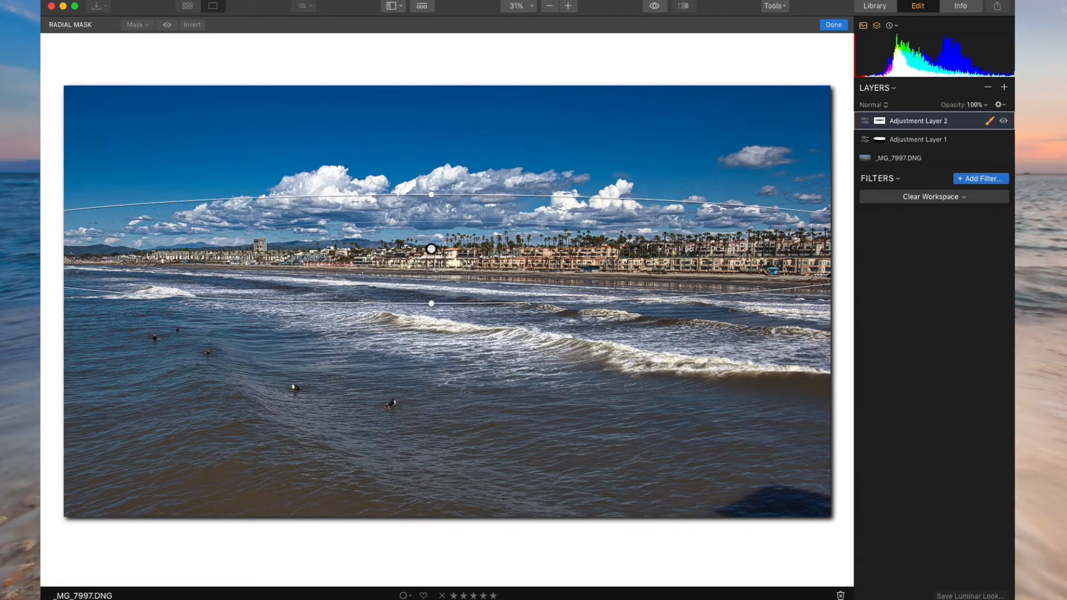
drag(431, 194, 431, 196)
drag(431, 250, 437, 254)
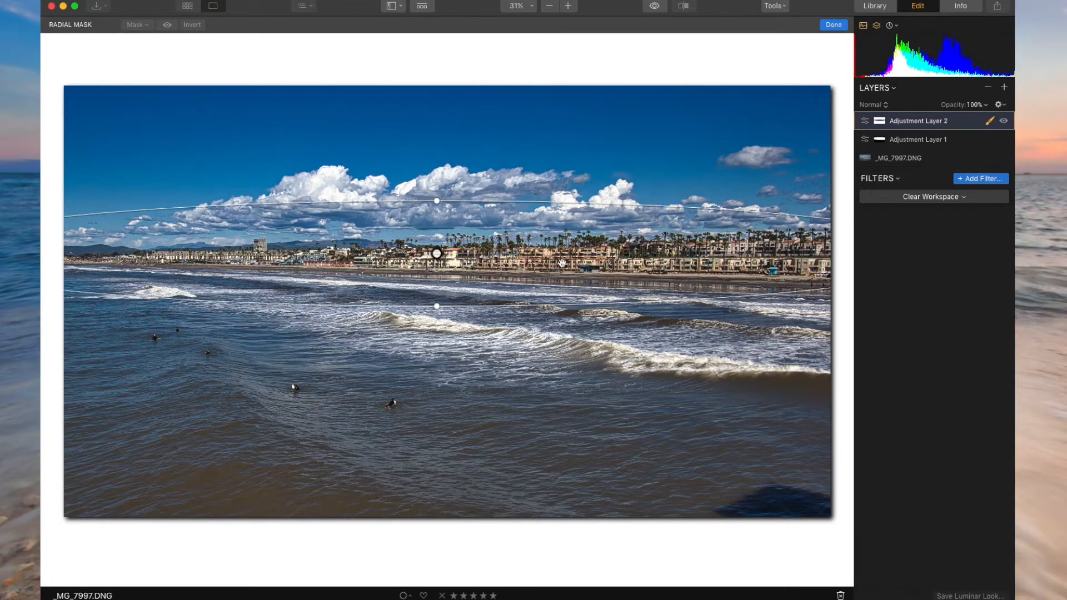
drag(437, 306, 435, 322)
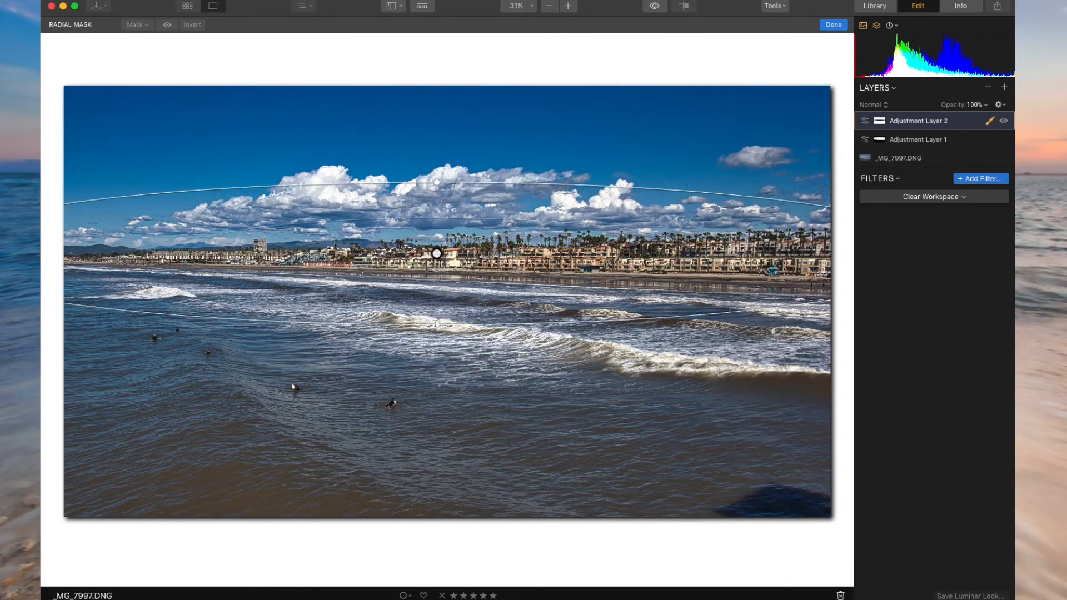
click(167, 25)
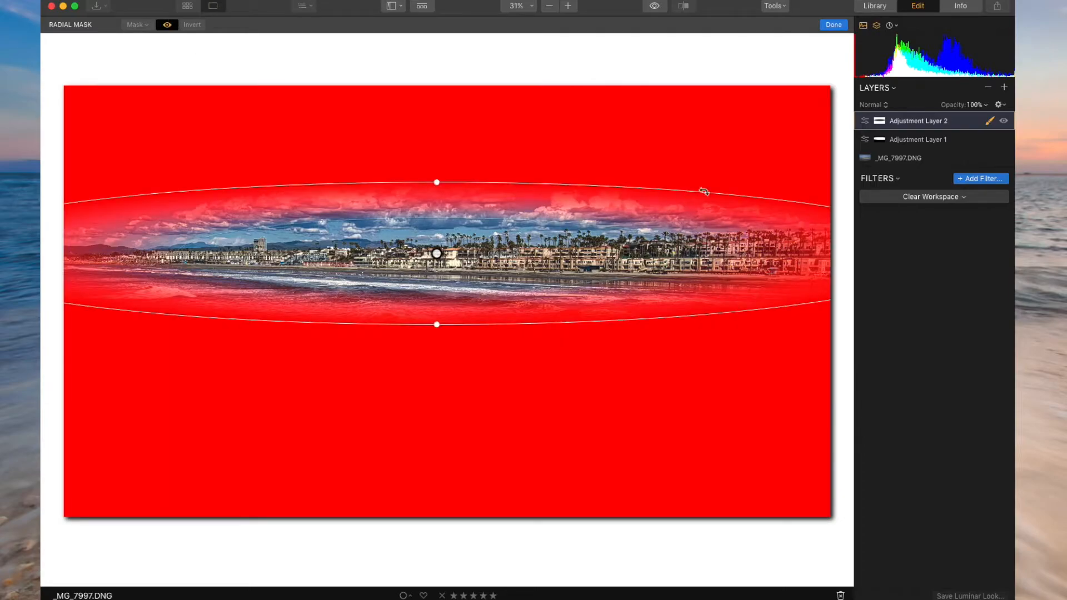
drag(437, 253, 455, 251)
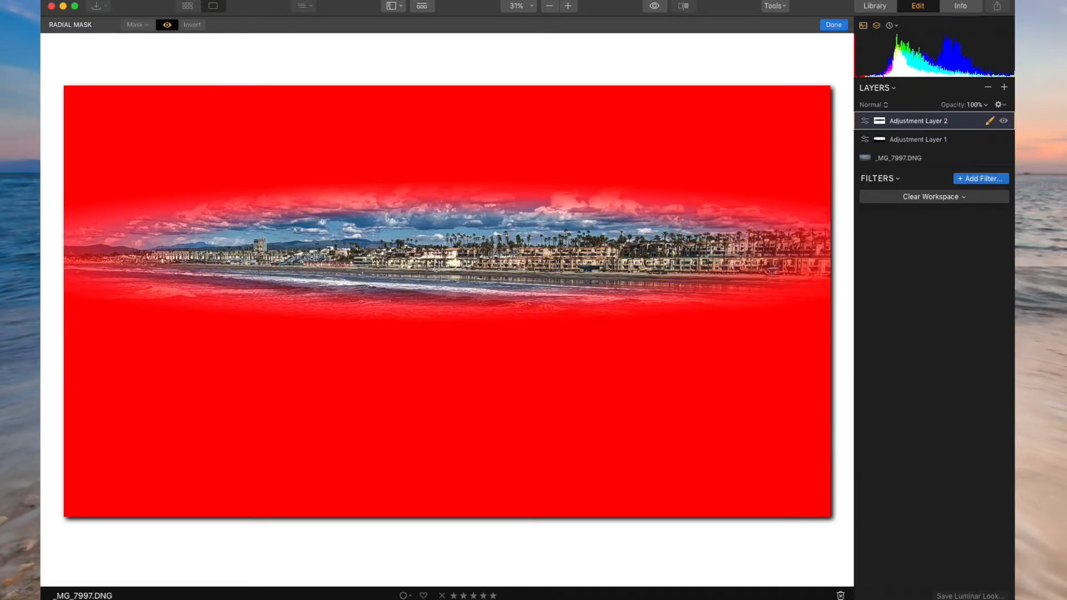
click(168, 25)
Add the Soft Focus filter to Adjustment Layer 2 and set its Amount to 19 and Brightness to -16
click(982, 179)
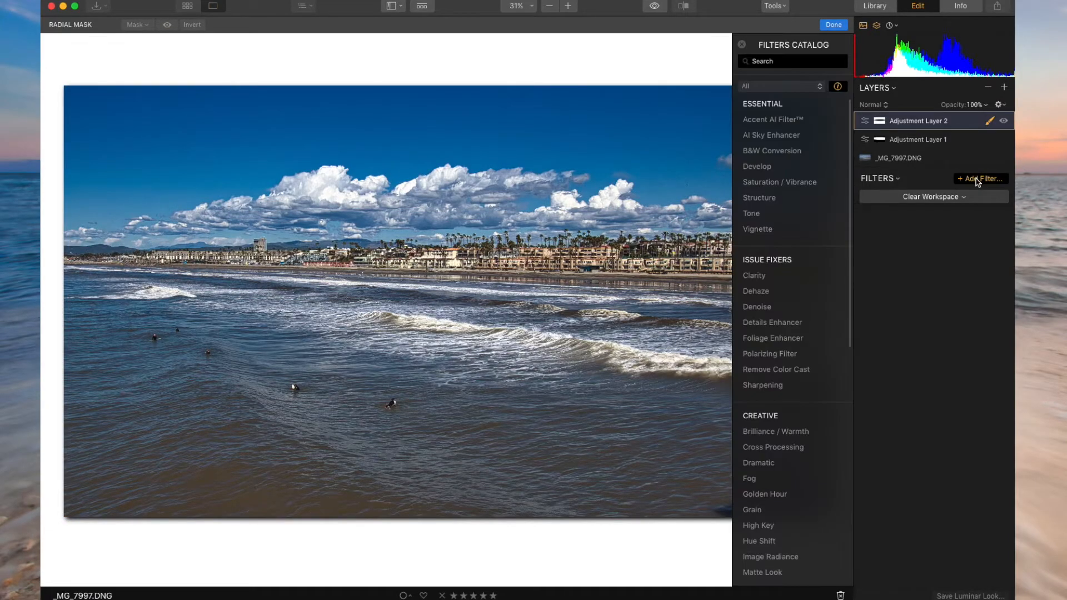
scroll(798, 412, down, 3)
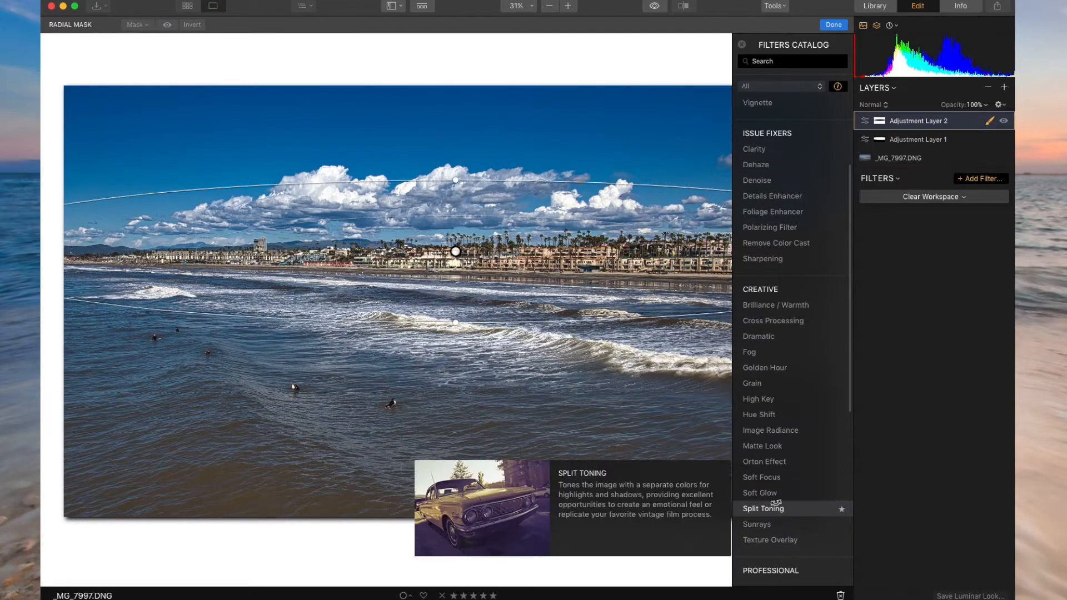
click(763, 477)
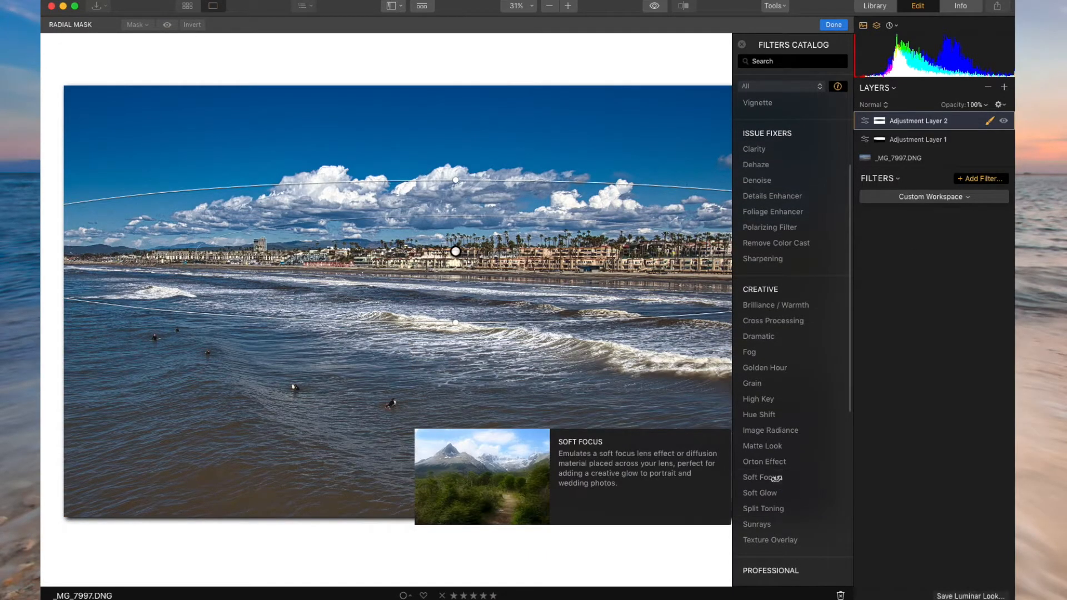
click(832, 25)
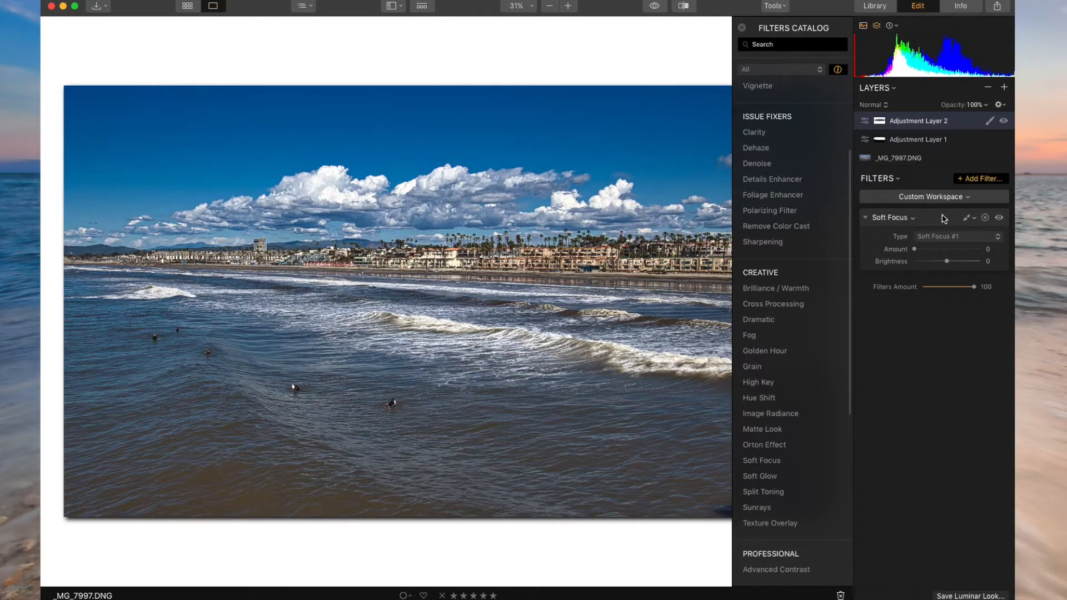
click(742, 27)
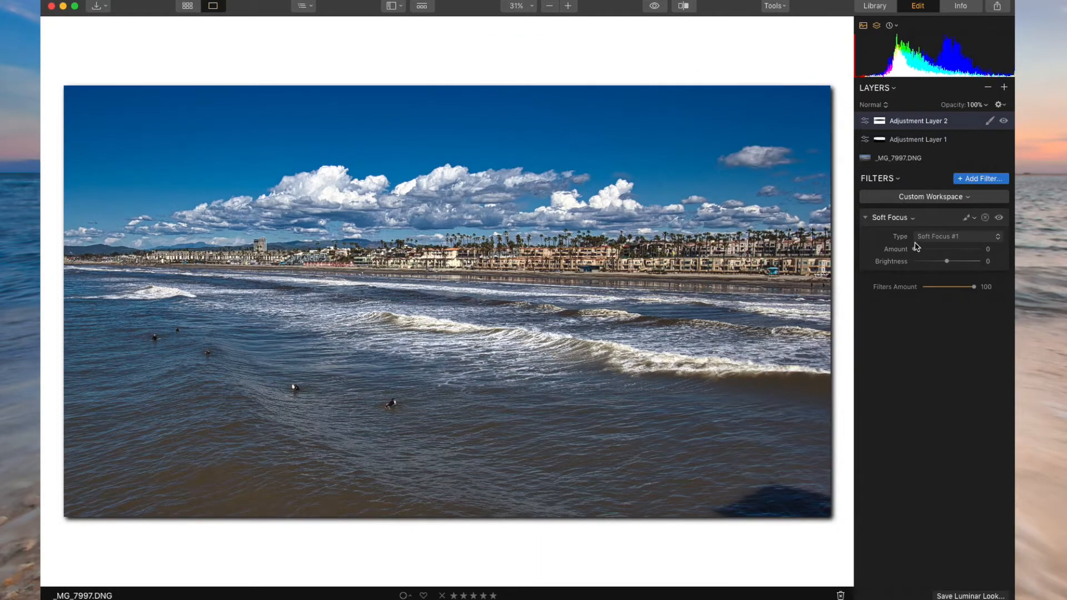
mouse_move(915, 251)
mouse_down()
mouse_move(1045, 255)
mouse_move(925, 255)
mouse_up()
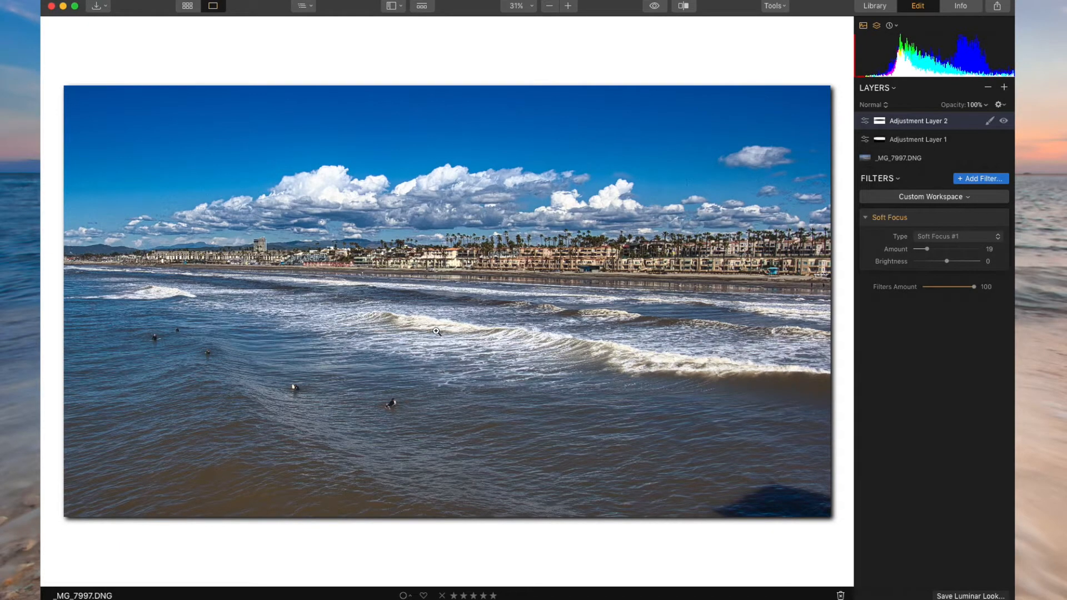
drag(946, 261, 941, 263)
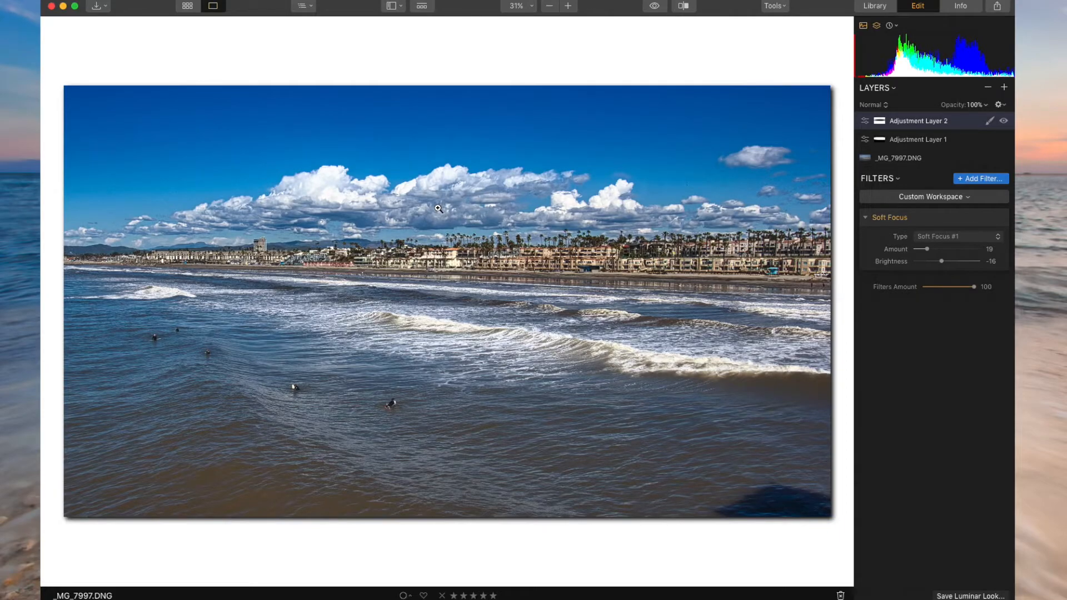
Add a third adjustment layer and apply the LUT Mapping filter to it
click(1005, 88)
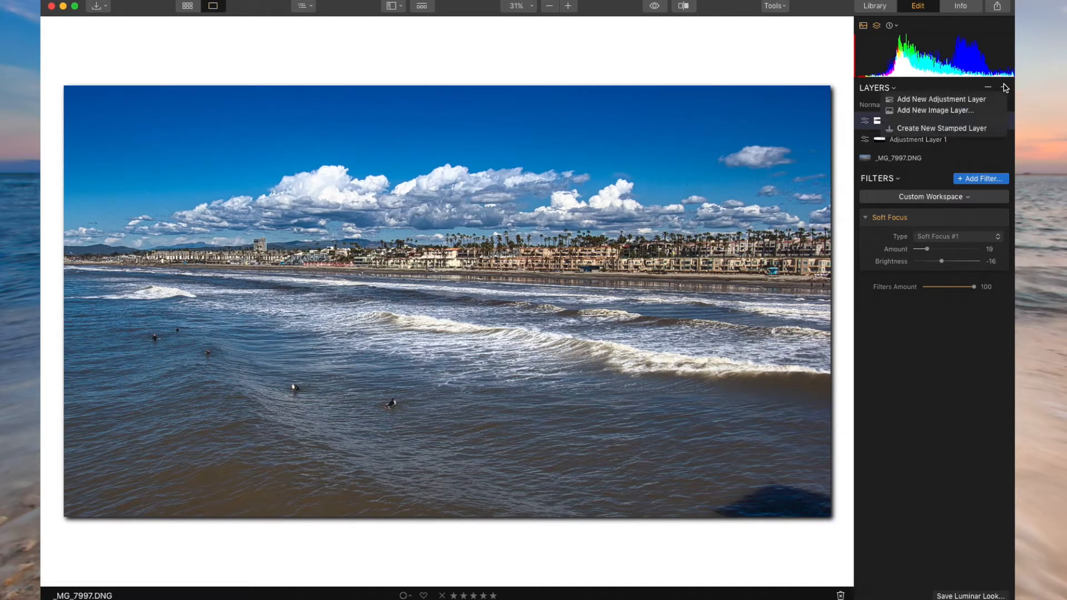
click(937, 100)
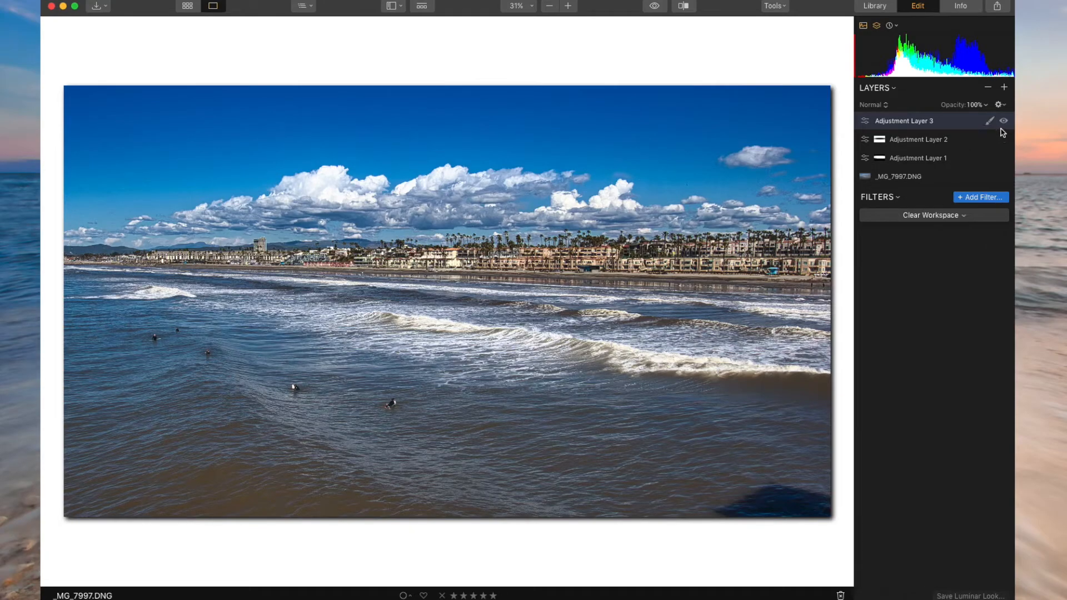
click(976, 199)
scroll(809, 367, down, 5)
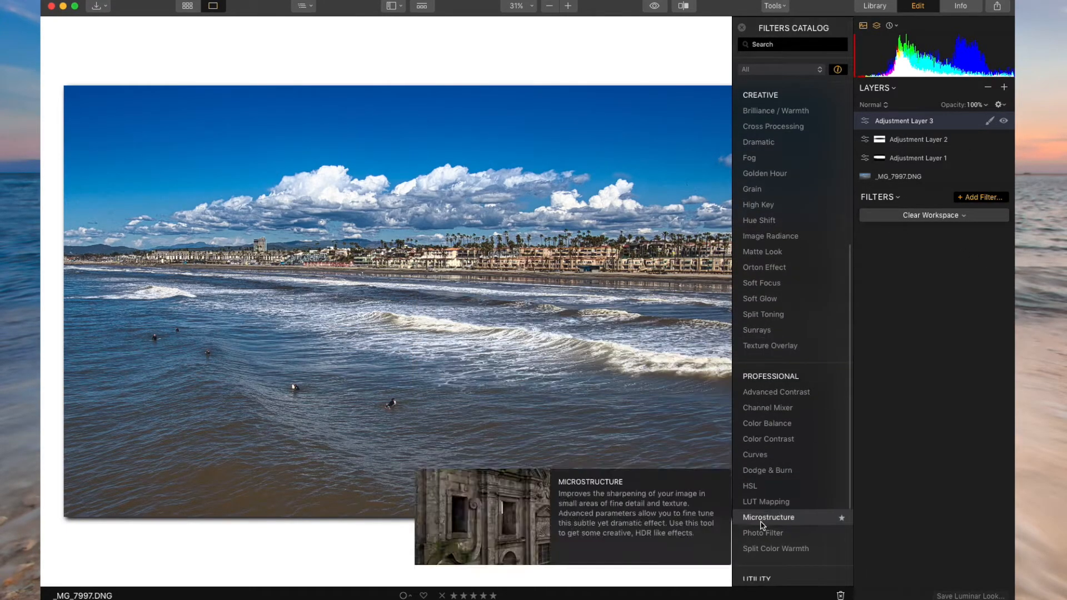
click(773, 504)
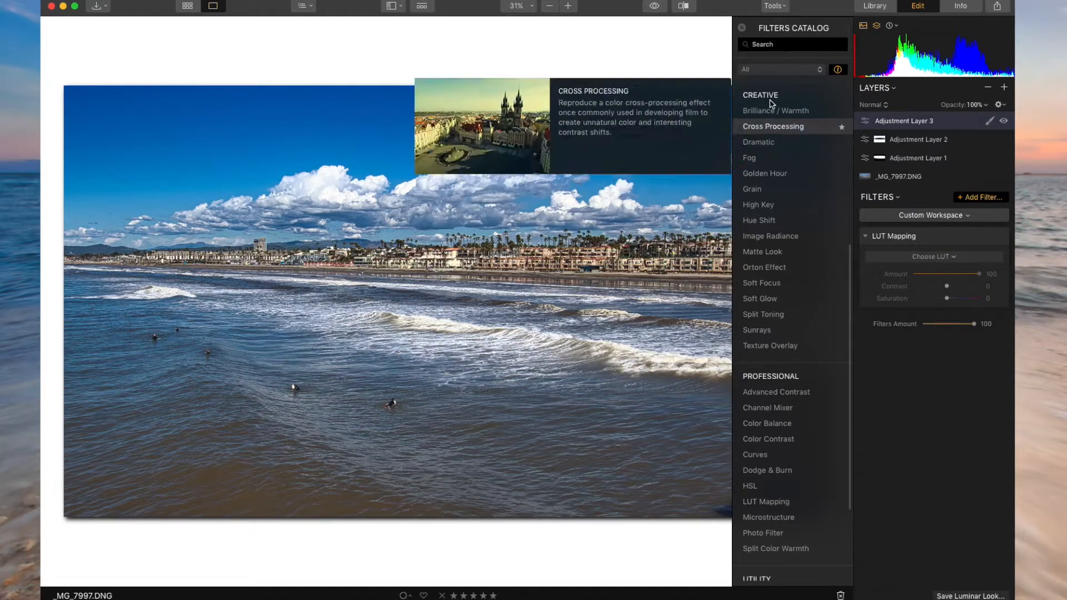
click(741, 27)
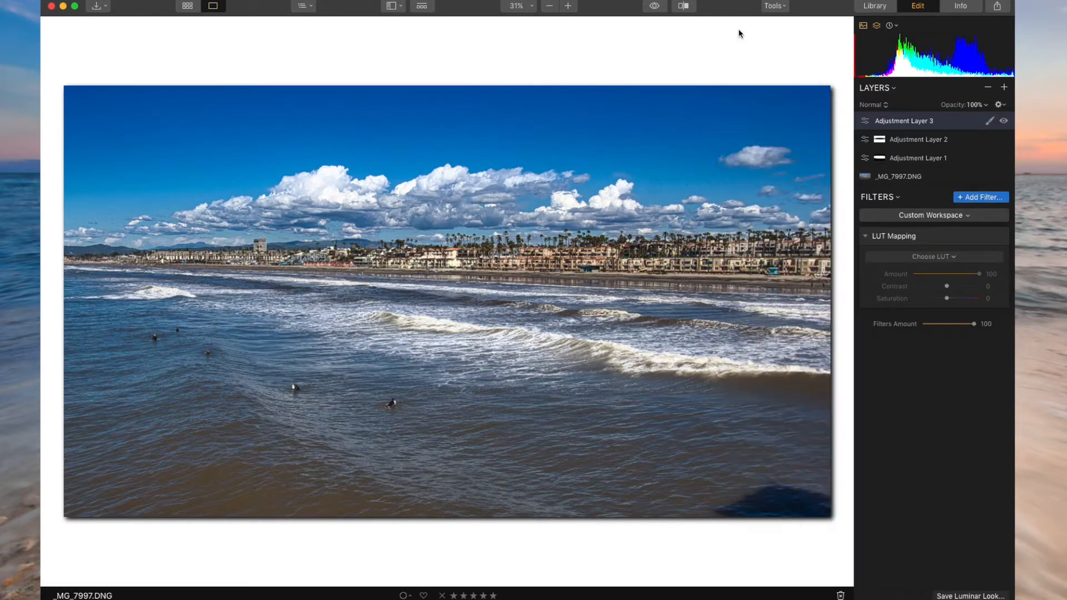
Choose the Manhattan LUT for the LUT Mapping filter and reduce its Amount to 63
click(932, 257)
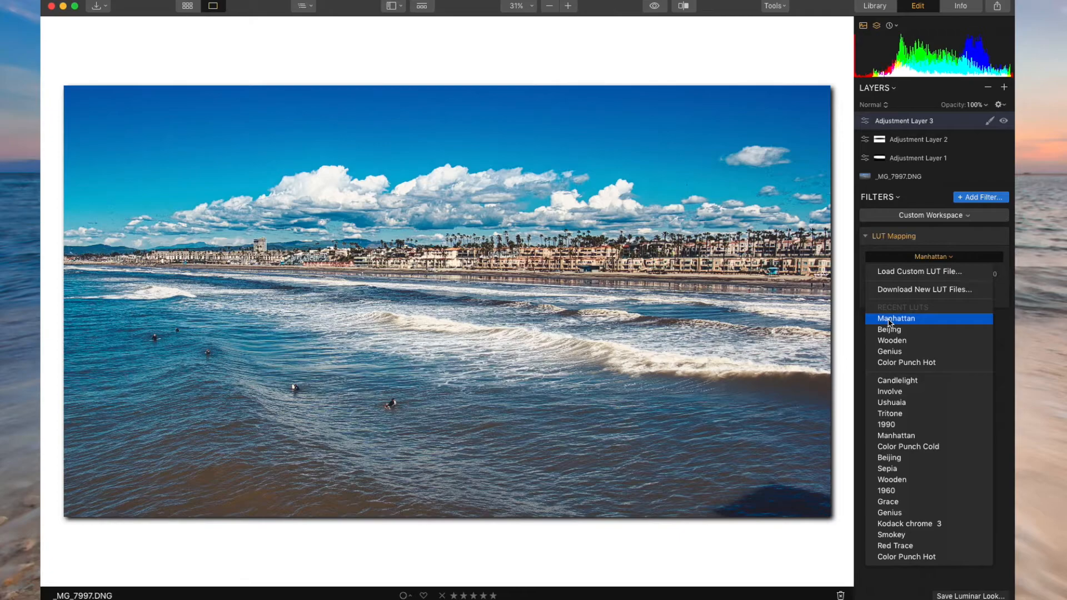
click(889, 318)
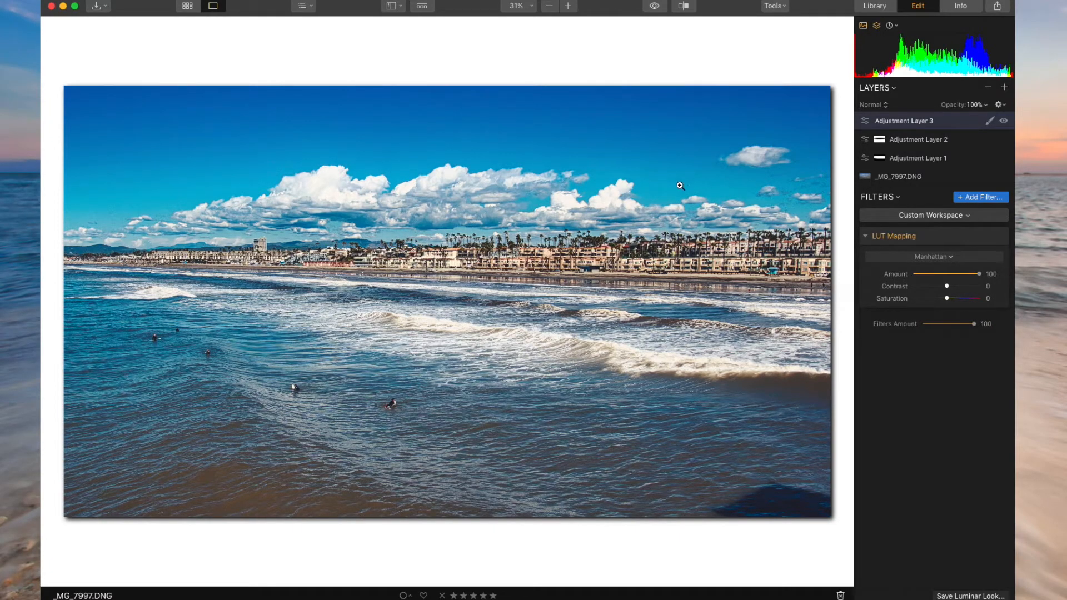
drag(979, 274, 952, 276)
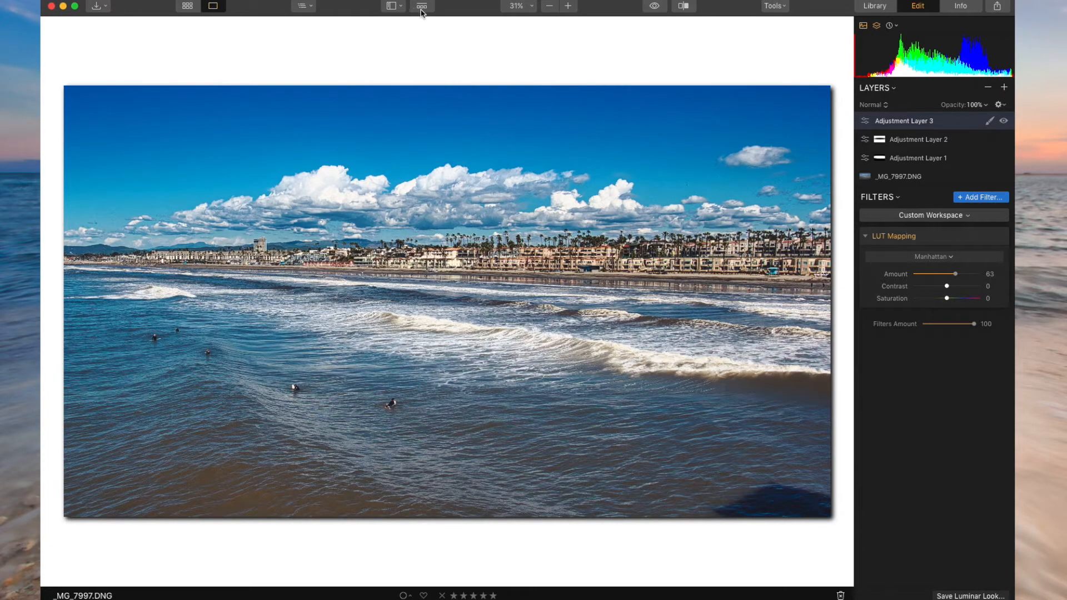
Compare the edited photo with the original by sweeping the before/after divider across the image
click(683, 7)
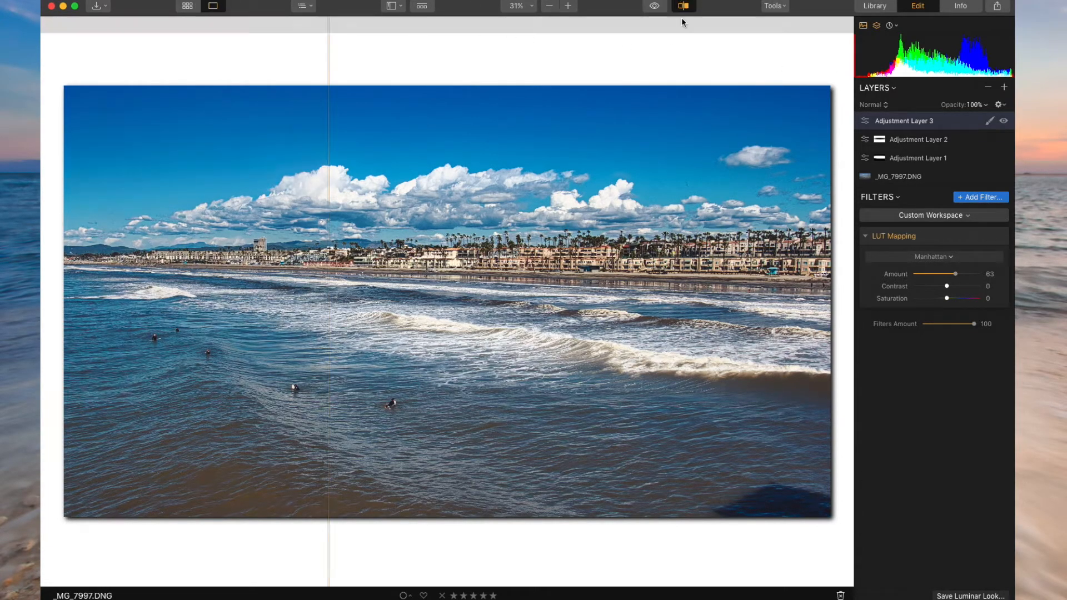
drag(331, 239, 161, 221)
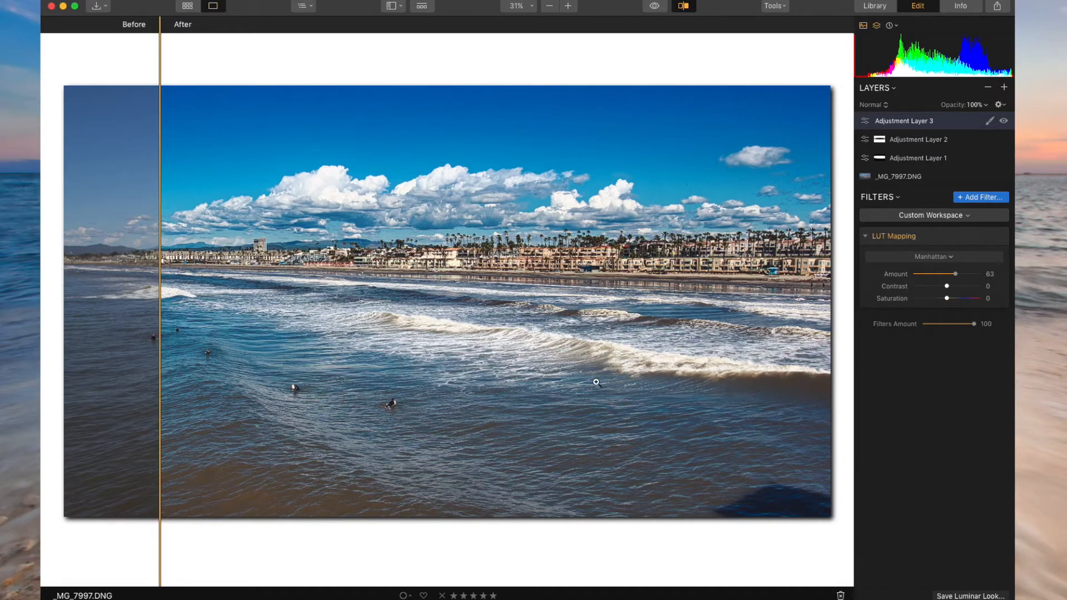
drag(162, 265, 687, 285)
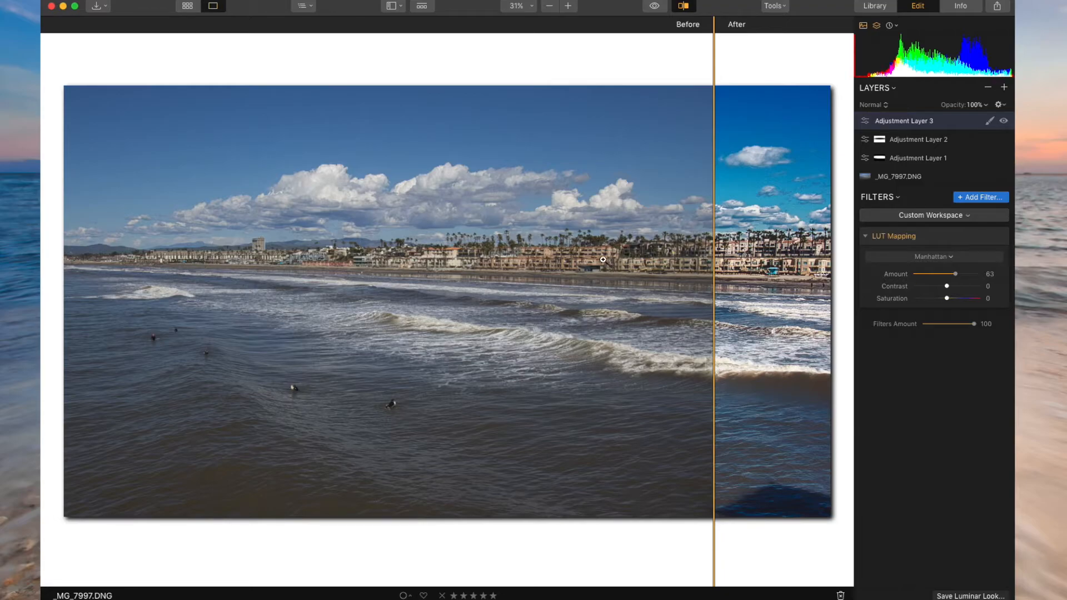
drag(712, 276, 296, 249)
click(683, 7)
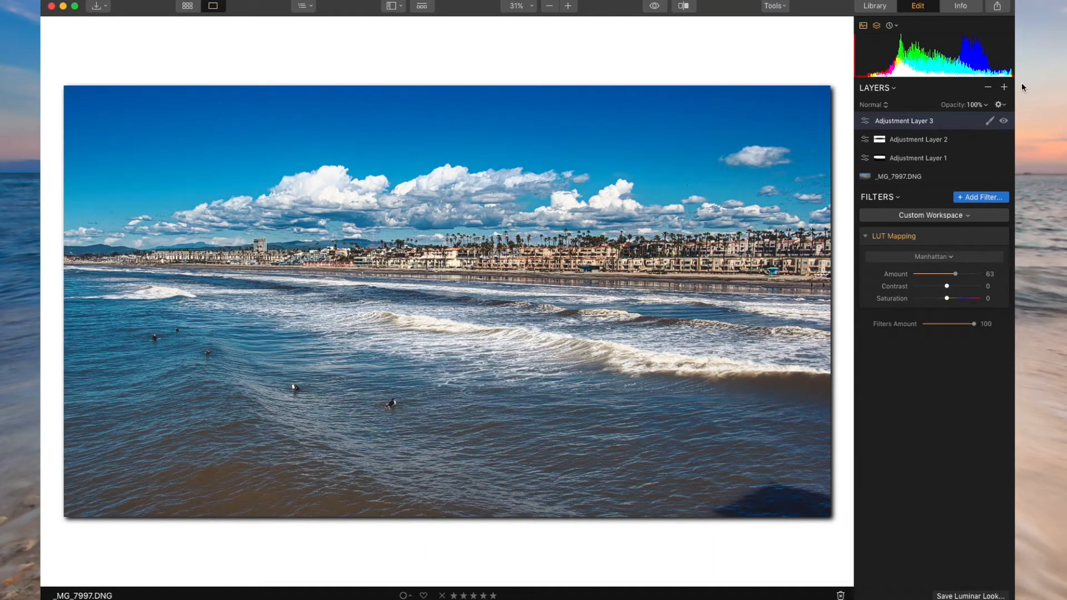
Add a fourth adjustment layer and apply the LANDSCAPE B&W FADE workspace to it
click(1005, 88)
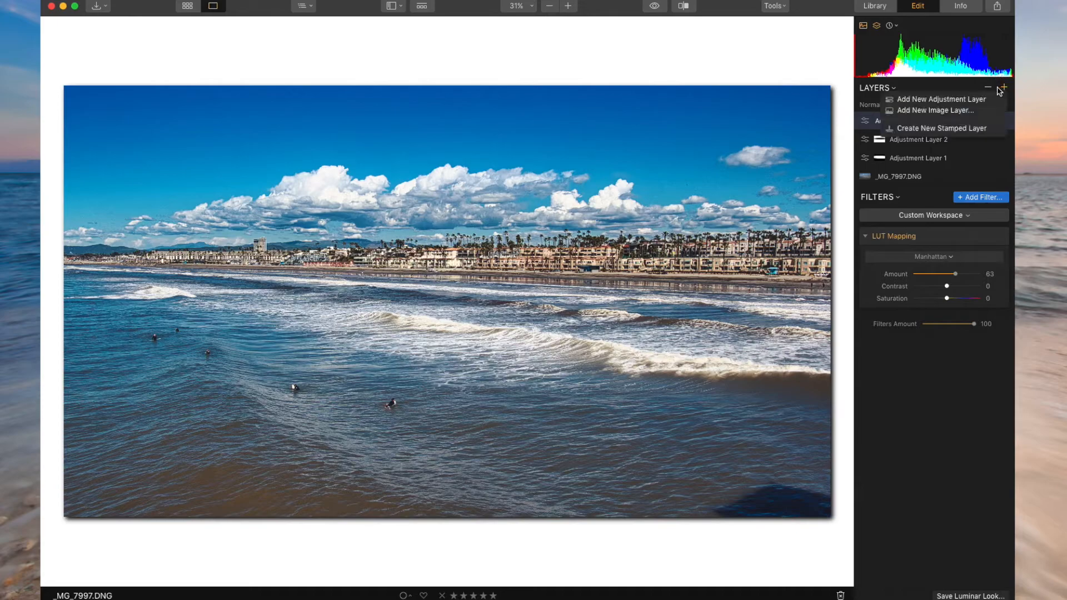
click(927, 100)
click(920, 236)
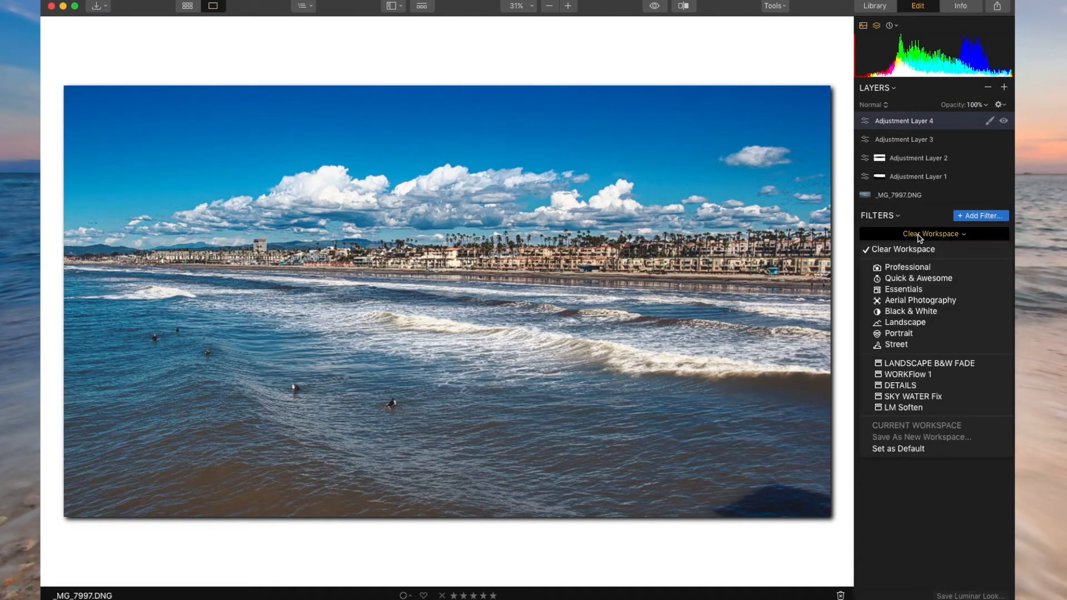
click(919, 365)
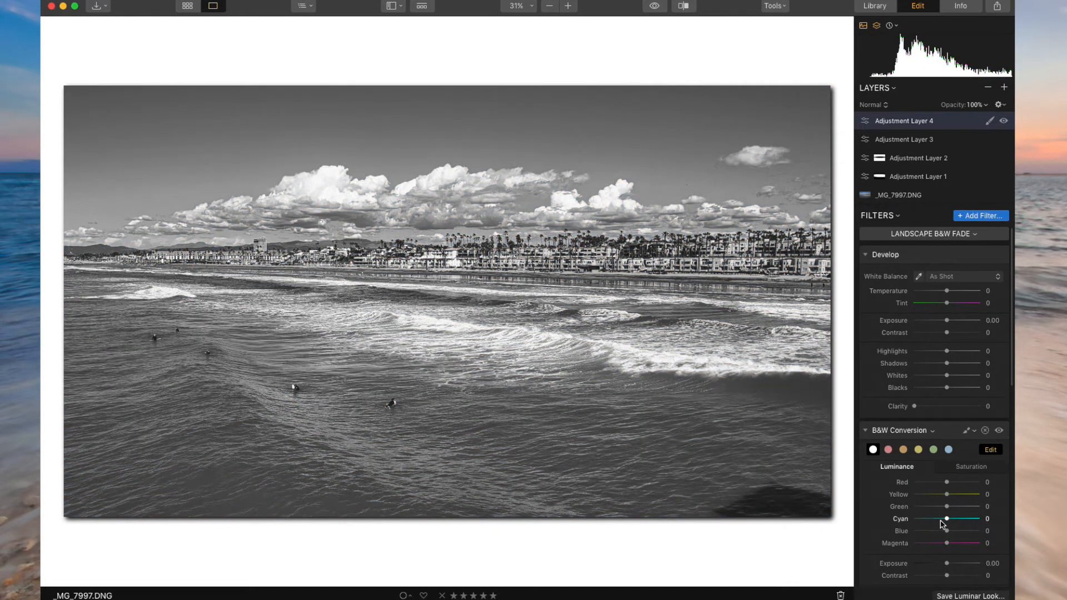
Set the B&W Conversion filter's Blue luminance to -38 and its Contrast to 21 on Adjustment Layer 4
drag(947, 531, 934, 534)
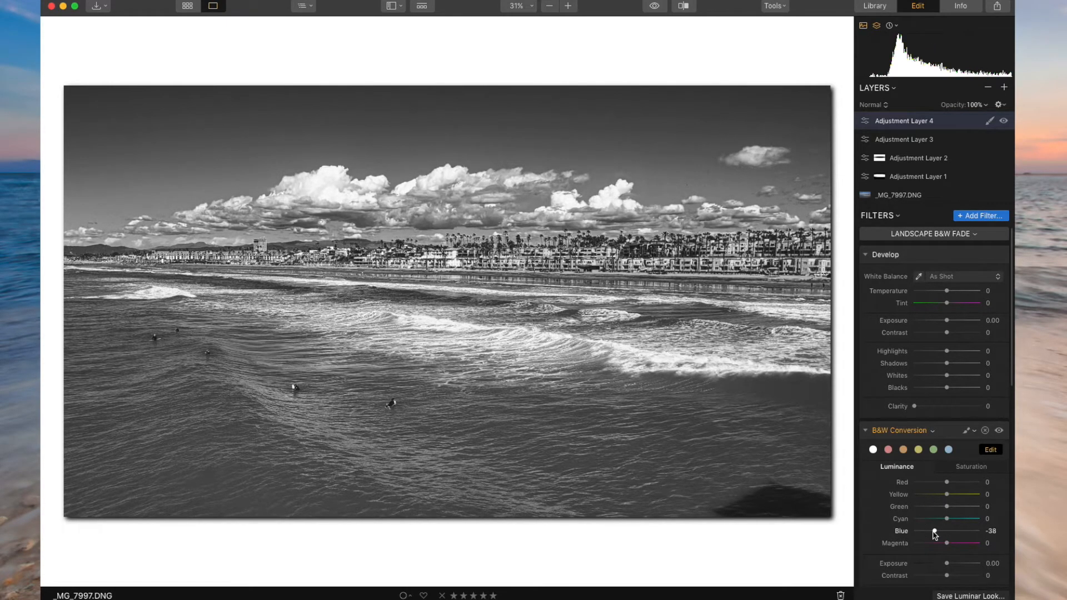
scroll(962, 434, down, 3)
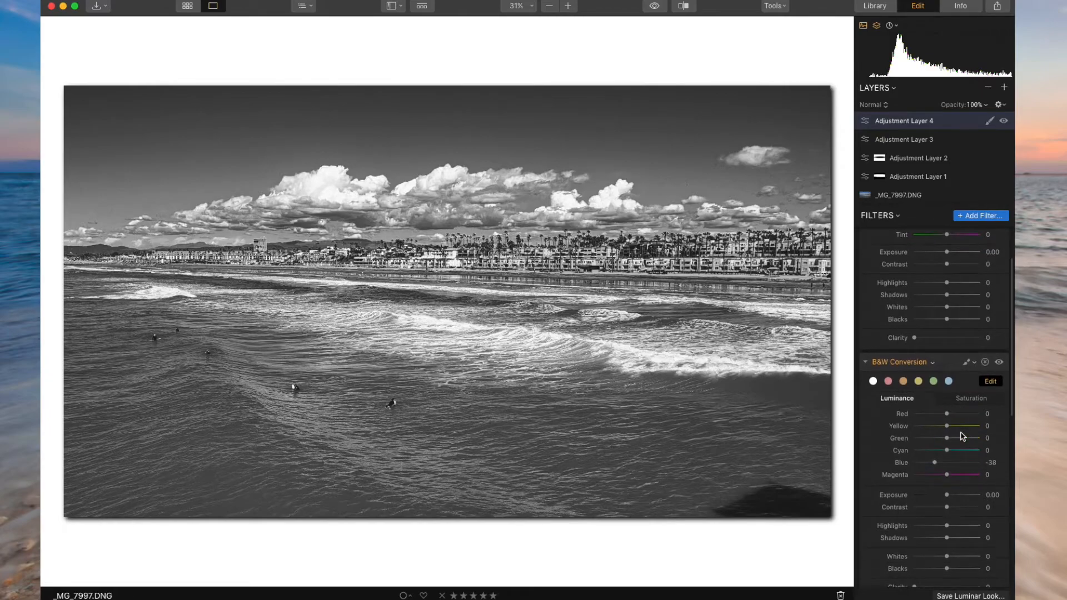
scroll(967, 506, down, 3)
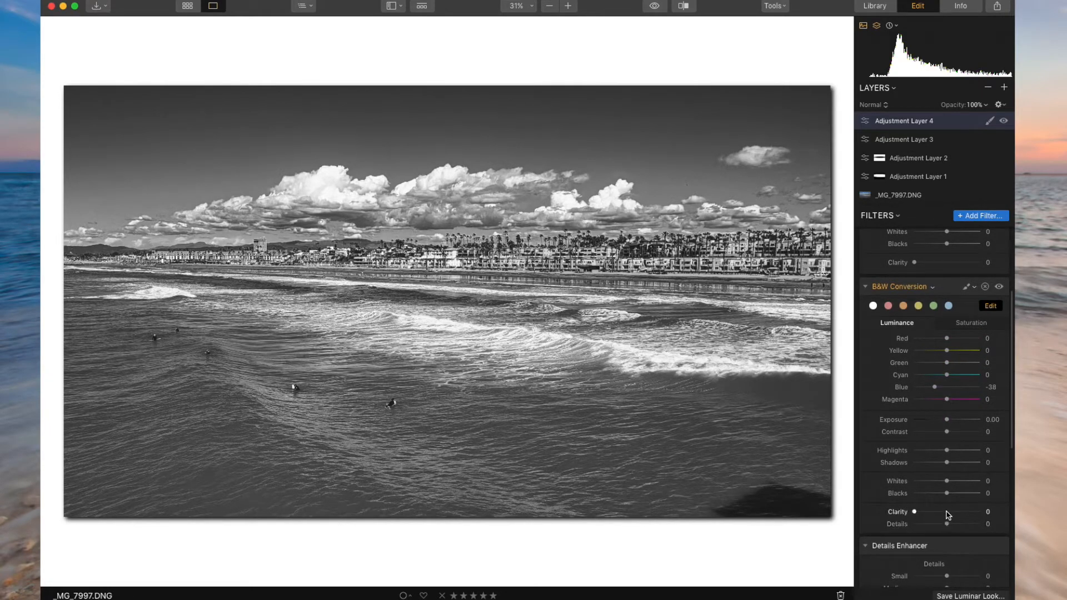
mouse_move(947, 432)
mouse_down()
mouse_move(965, 435)
mouse_move(955, 435)
mouse_up()
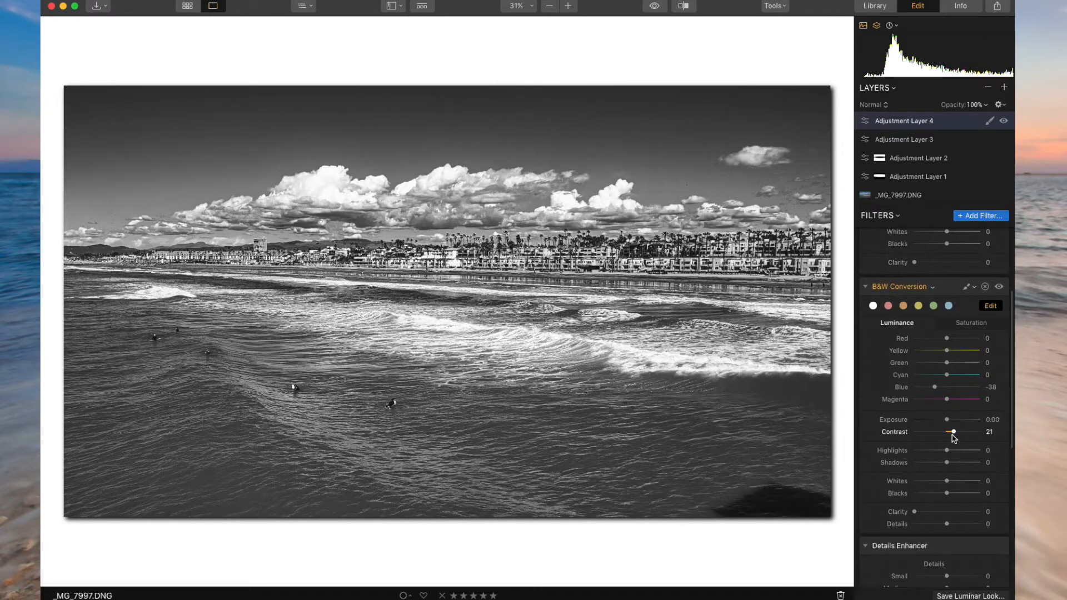
scroll(910, 313, up, 4)
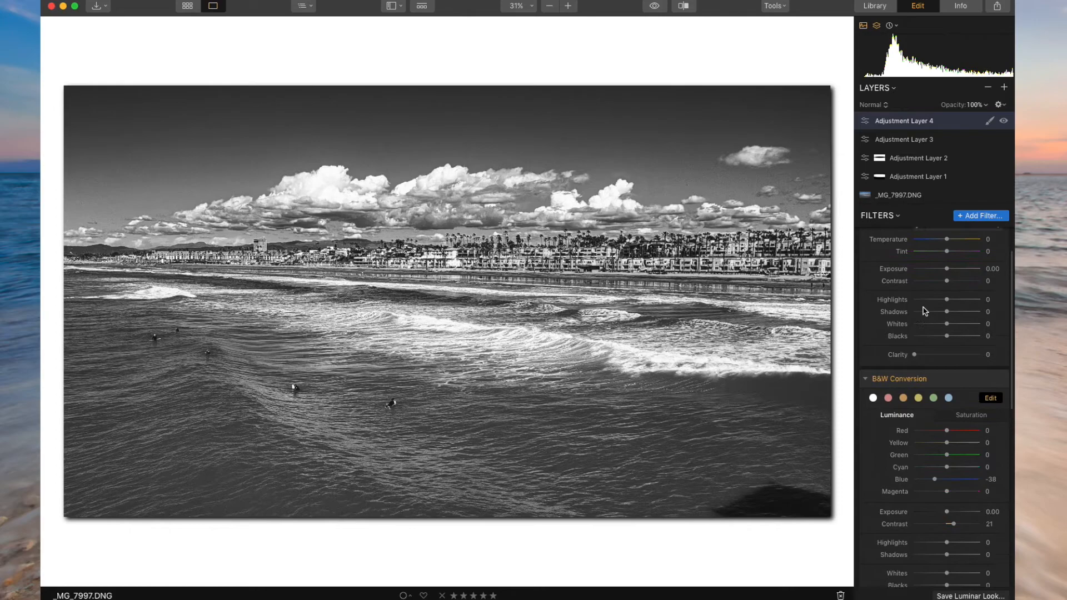
Toggle Adjustment Layer 4's visibility to compare the black-and-white and color versions, and delete that layer
click(1004, 121)
click(1004, 121)
click(1005, 121)
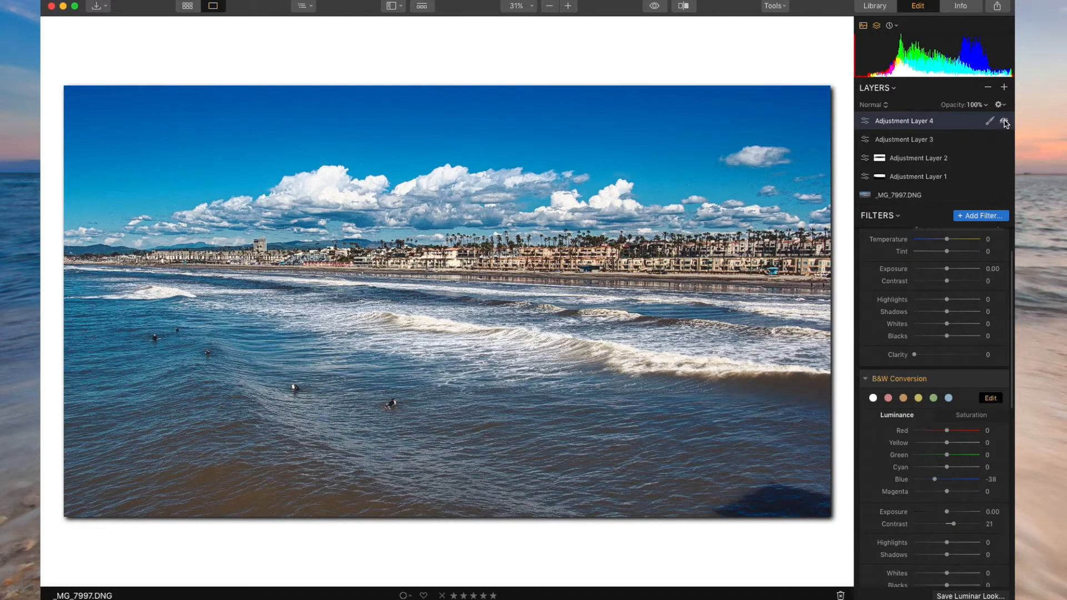
click(992, 89)
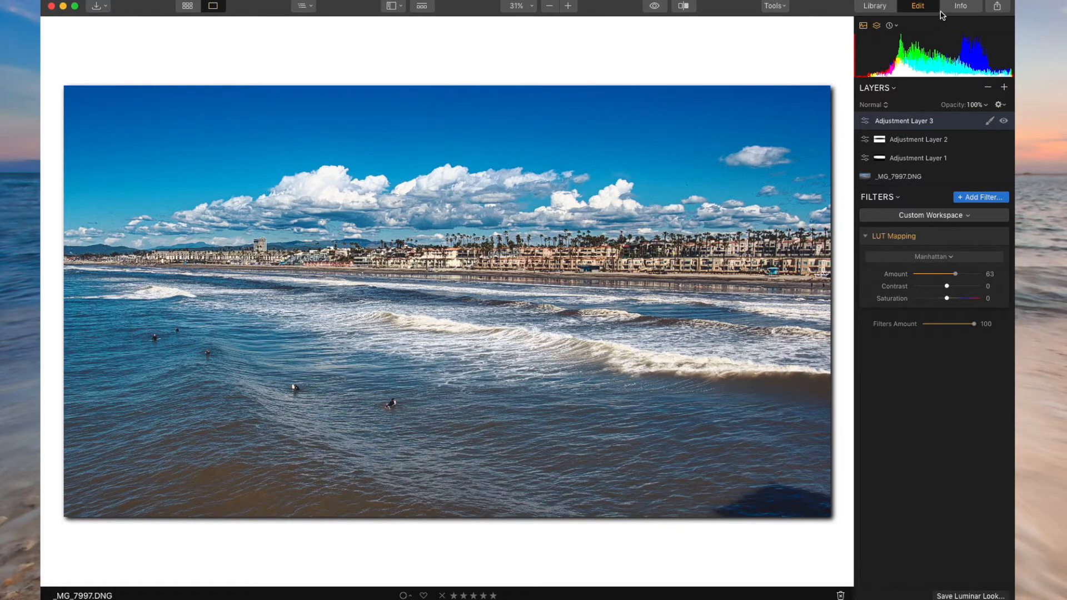
Hide the editing controls to view the color photo at a larger size
click(927, 8)
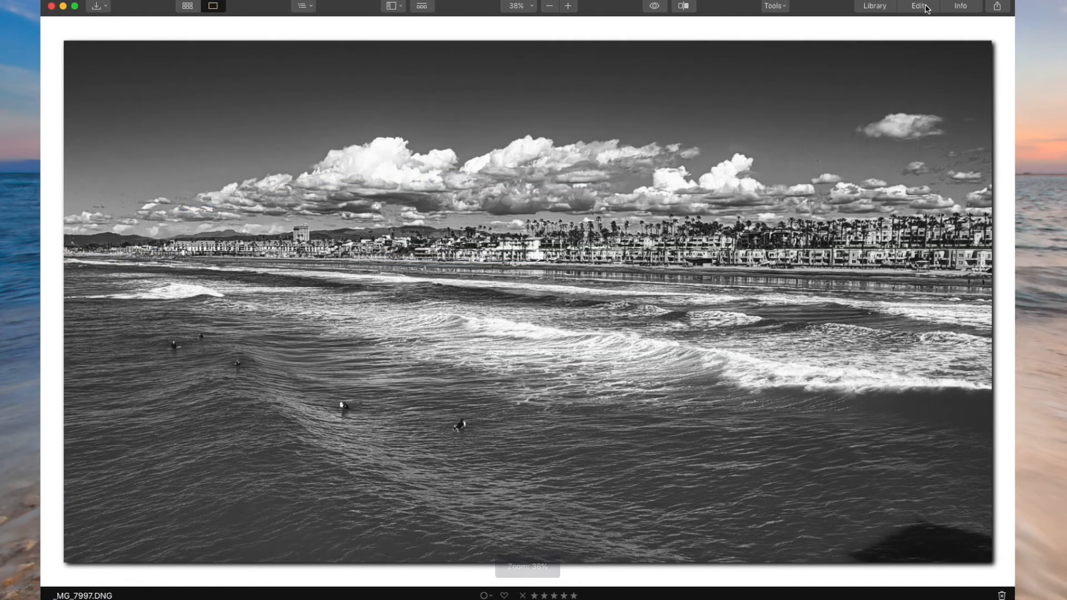
click(927, 8)
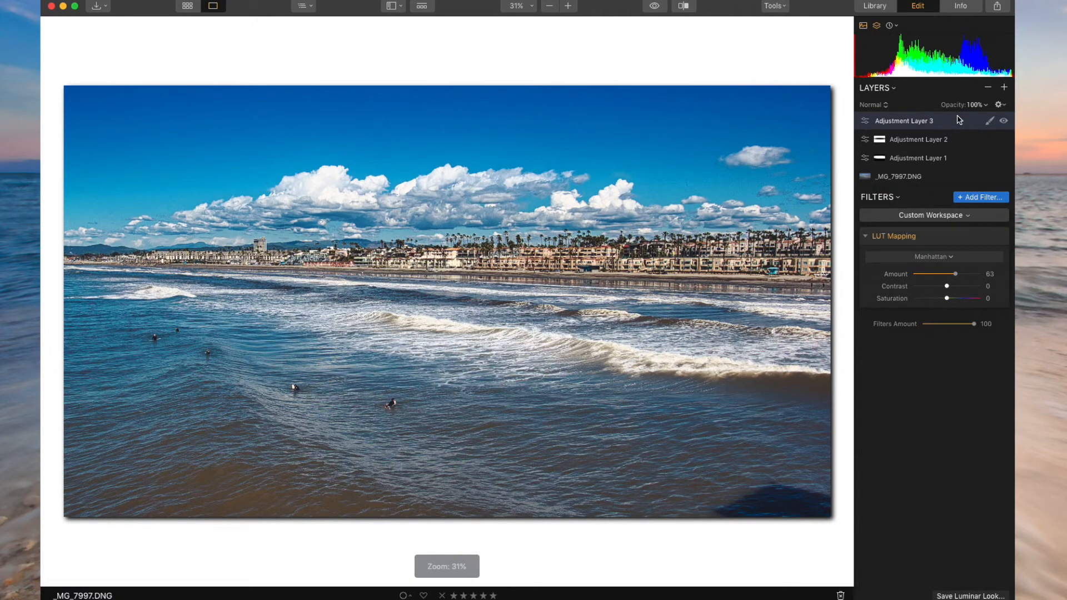
click(920, 7)
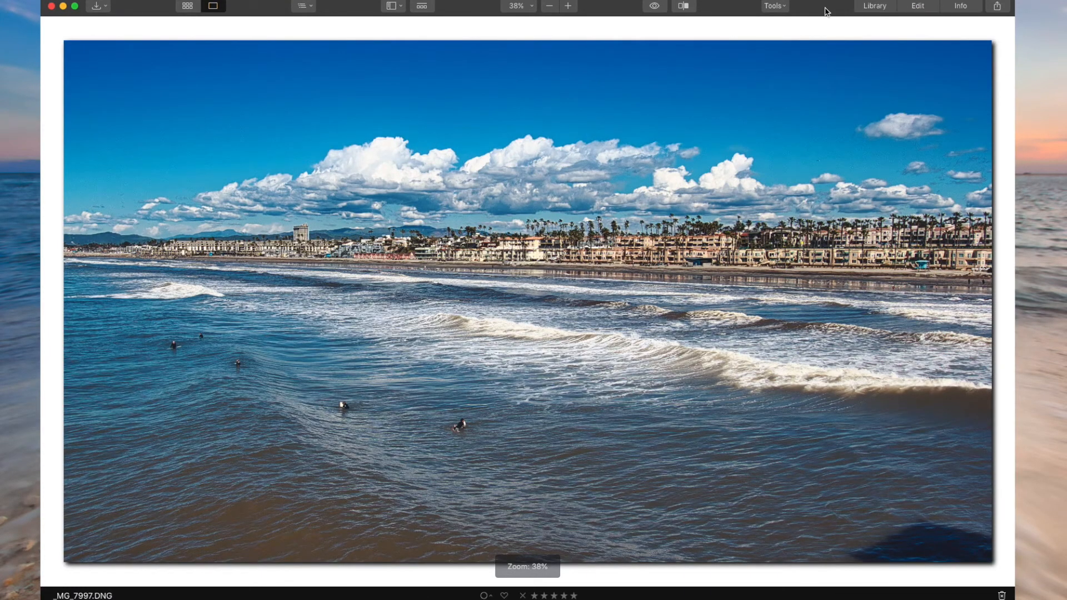
Preview the original photo, compare it with the edit using the movable before/after divider, and close the comparison
click(656, 7)
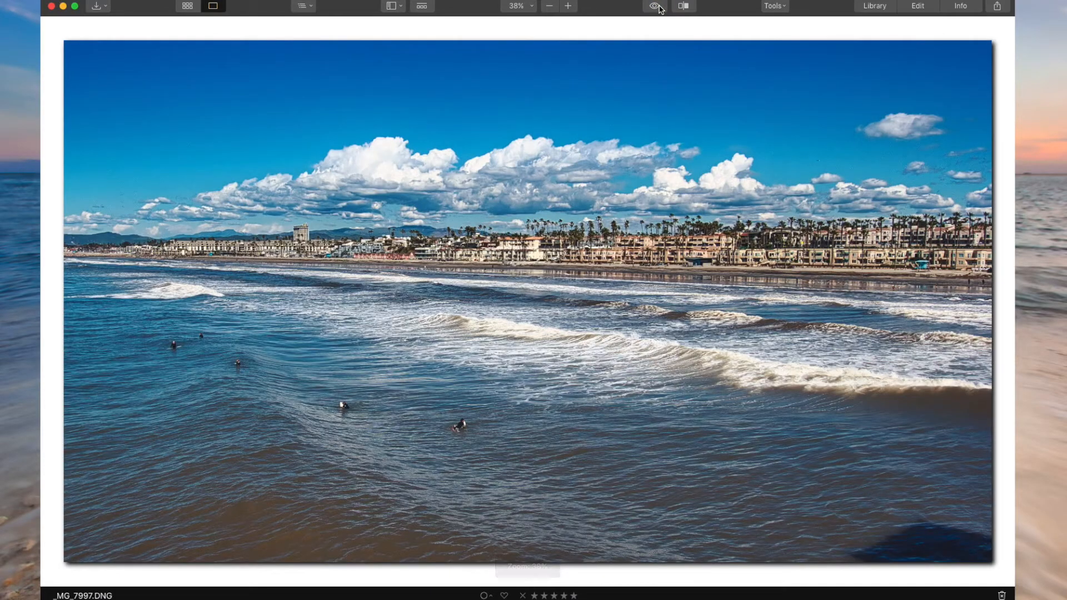
click(684, 6)
drag(378, 282, 113, 281)
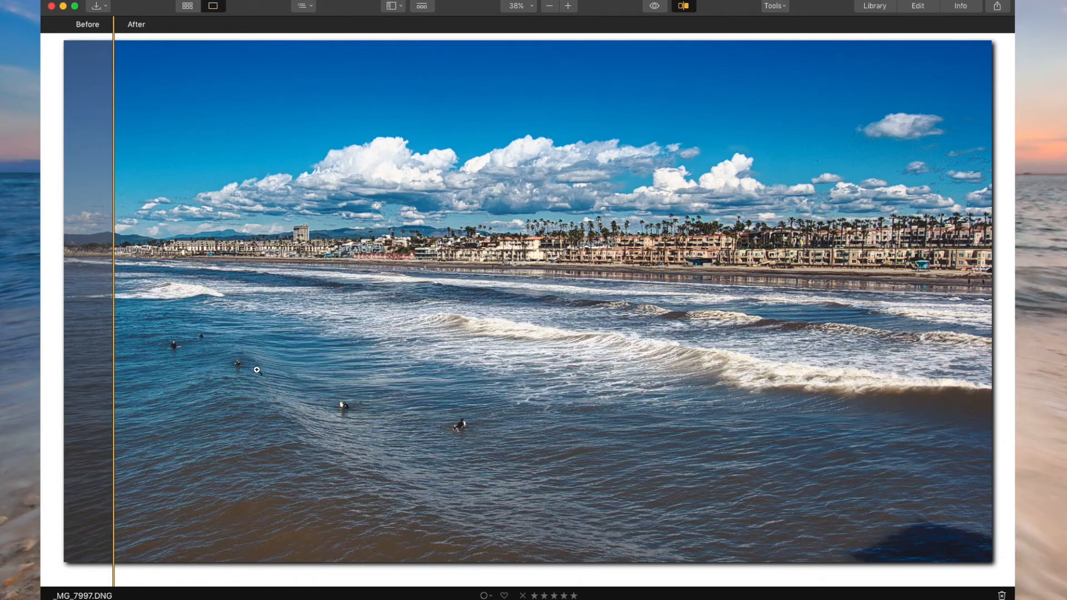
drag(114, 183, 182, 205)
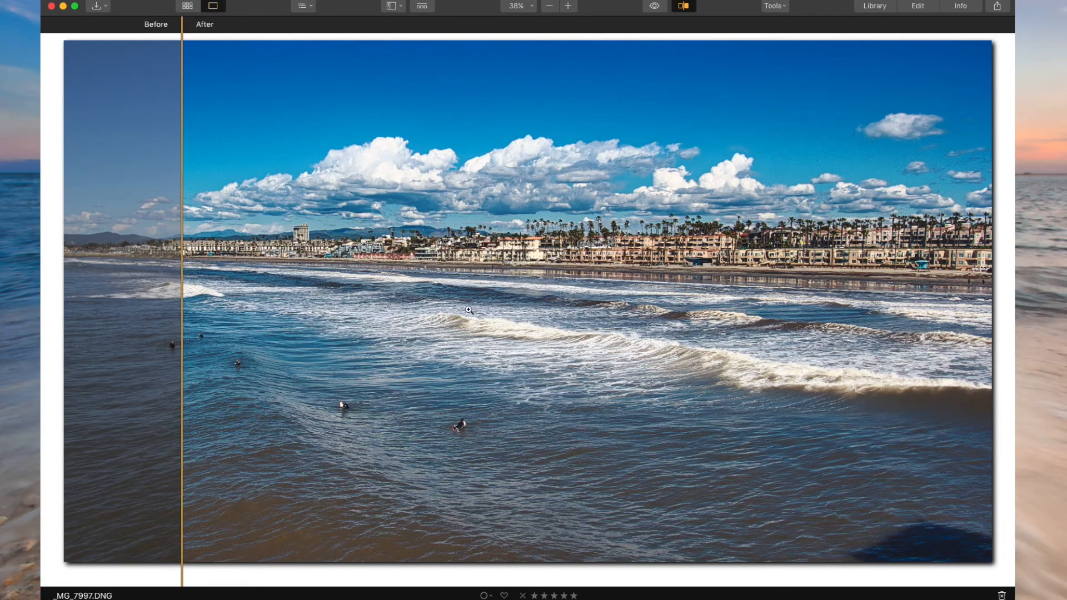
click(683, 6)
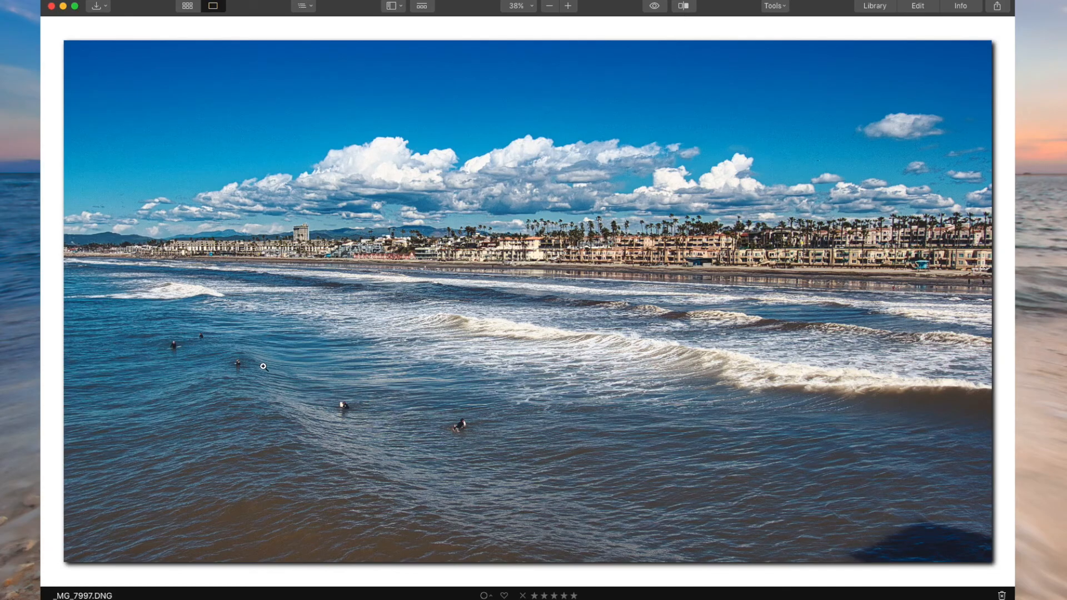